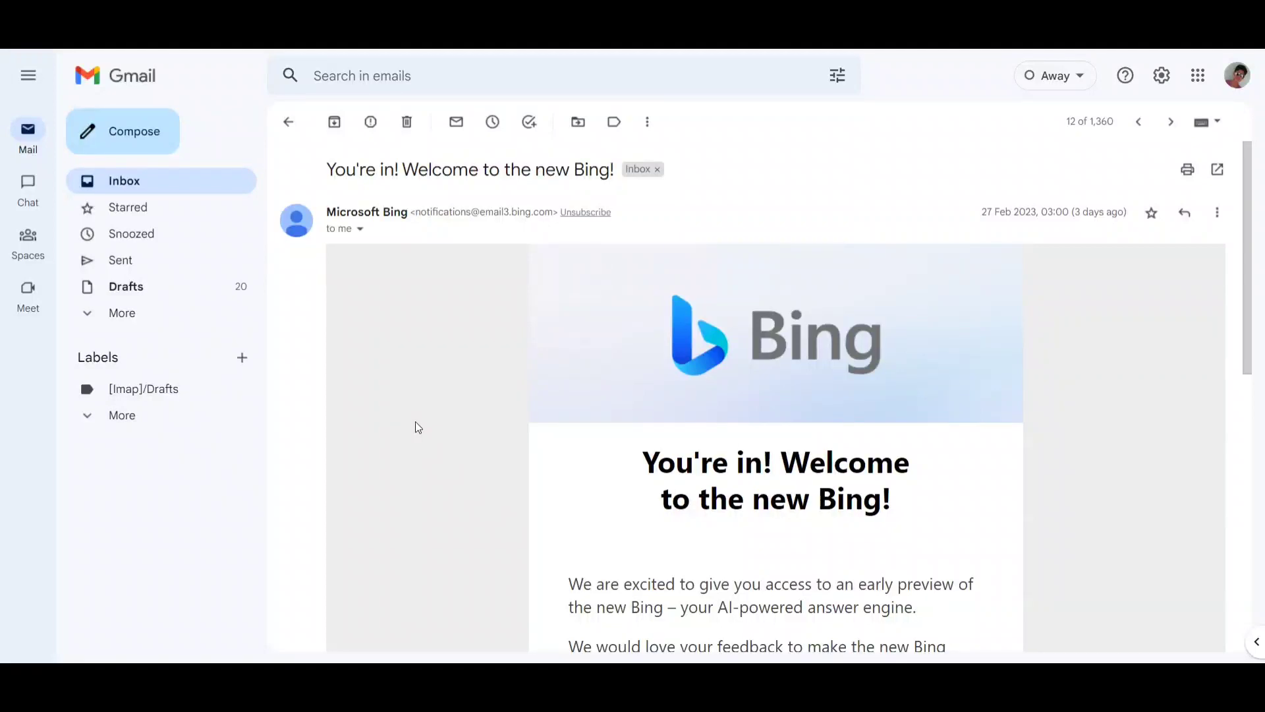
- Read the Bing welcome email from its subject line through the message body to the closing
drag(334, 170, 424, 167)
drag(589, 170, 556, 170)
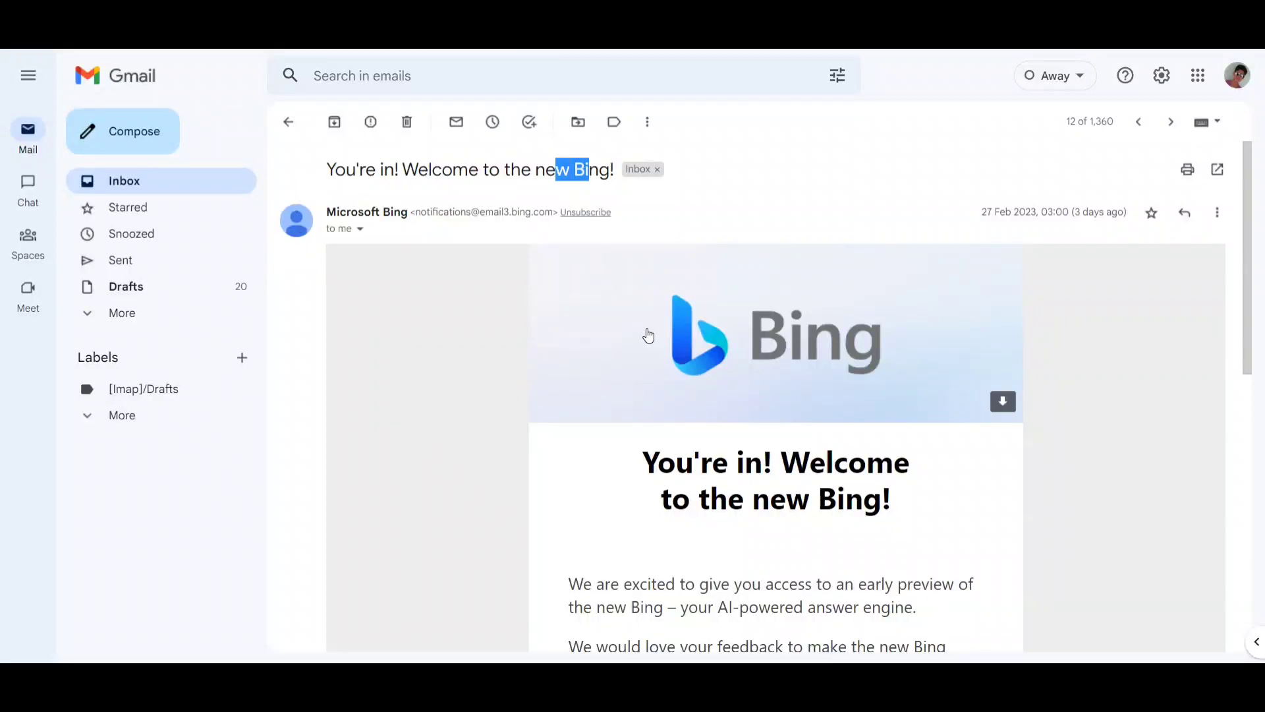
click(661, 377)
click(427, 535)
drag(643, 461, 891, 491)
scroll(599, 457, down, 4)
click(802, 359)
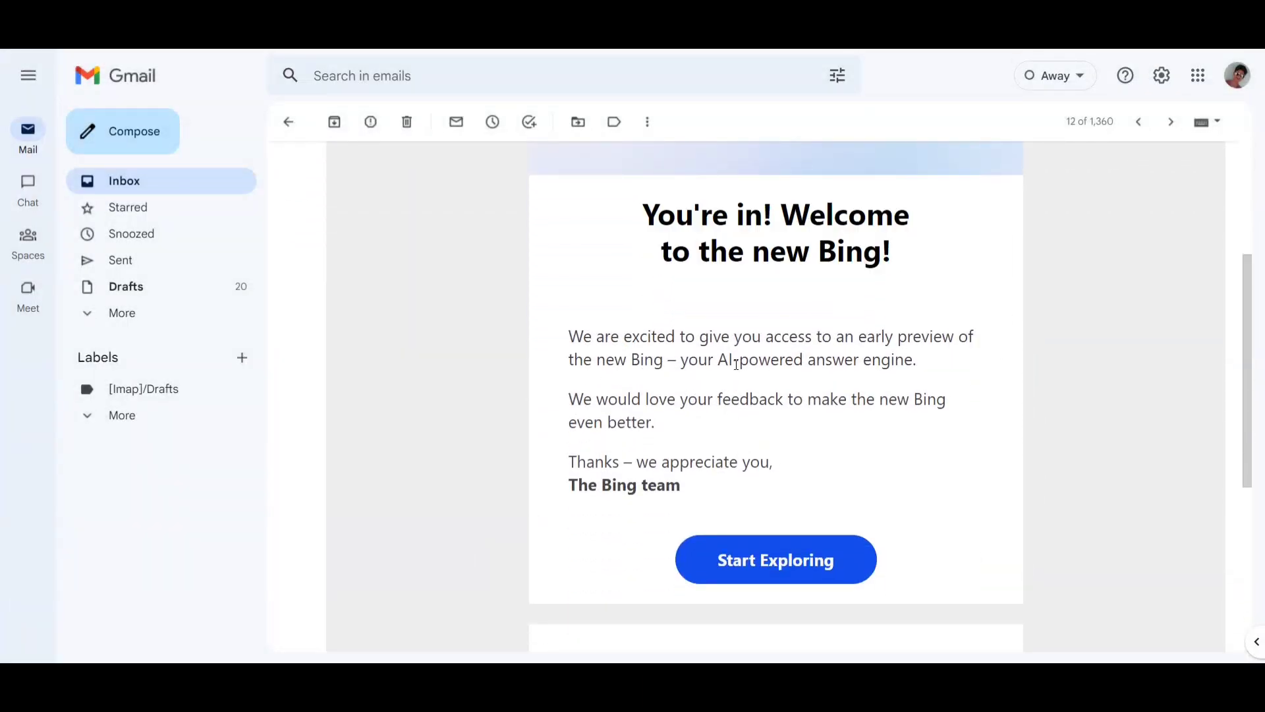
drag(739, 362, 834, 362)
click(911, 364)
drag(911, 362, 626, 361)
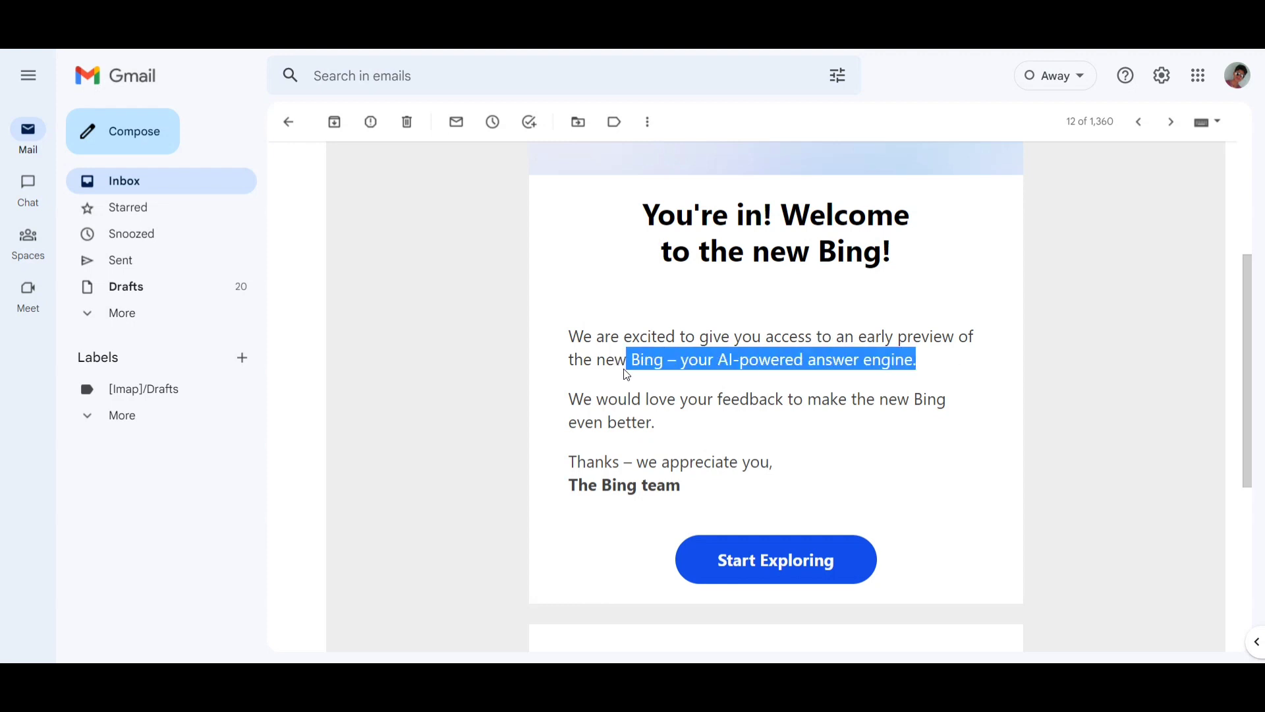
click(562, 404)
drag(562, 404, 686, 424)
click(773, 429)
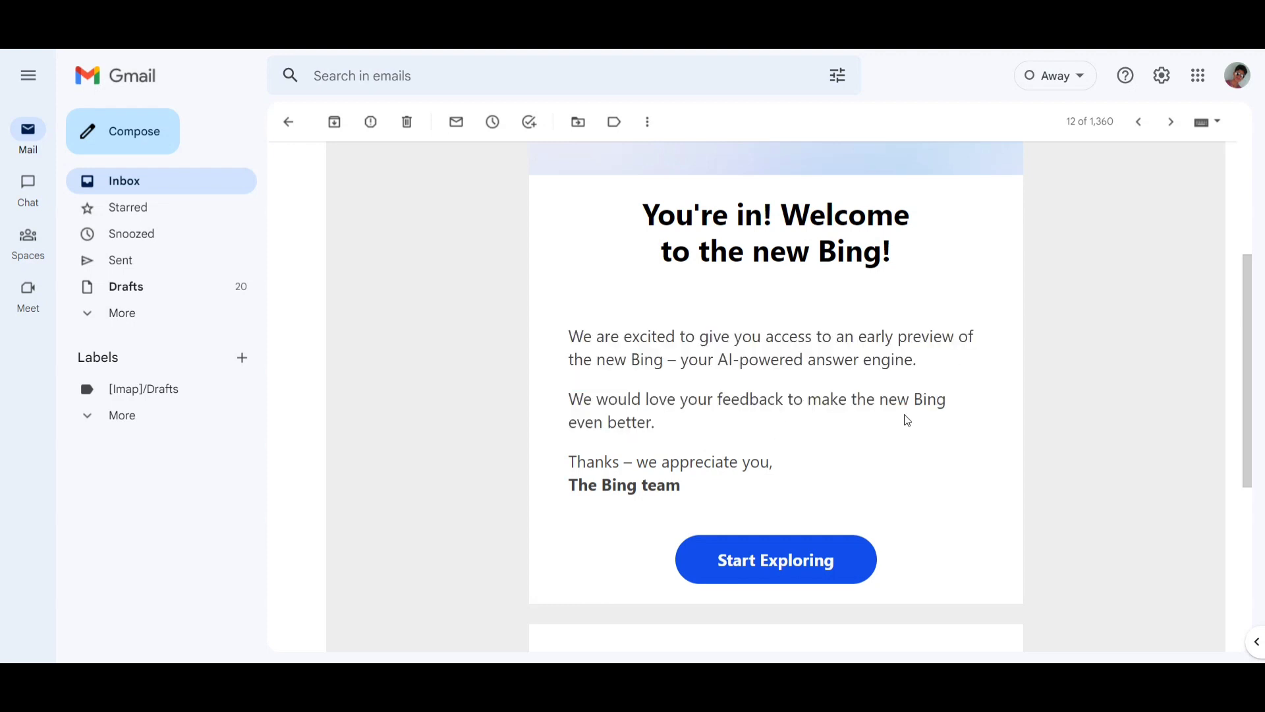
drag(570, 426, 602, 446)
click(668, 480)
drag(725, 487, 616, 487)
click(585, 464)
scroll(599, 441, down, 1)
scroll(568, 363, up, 2)
scroll(568, 364, up, 3)
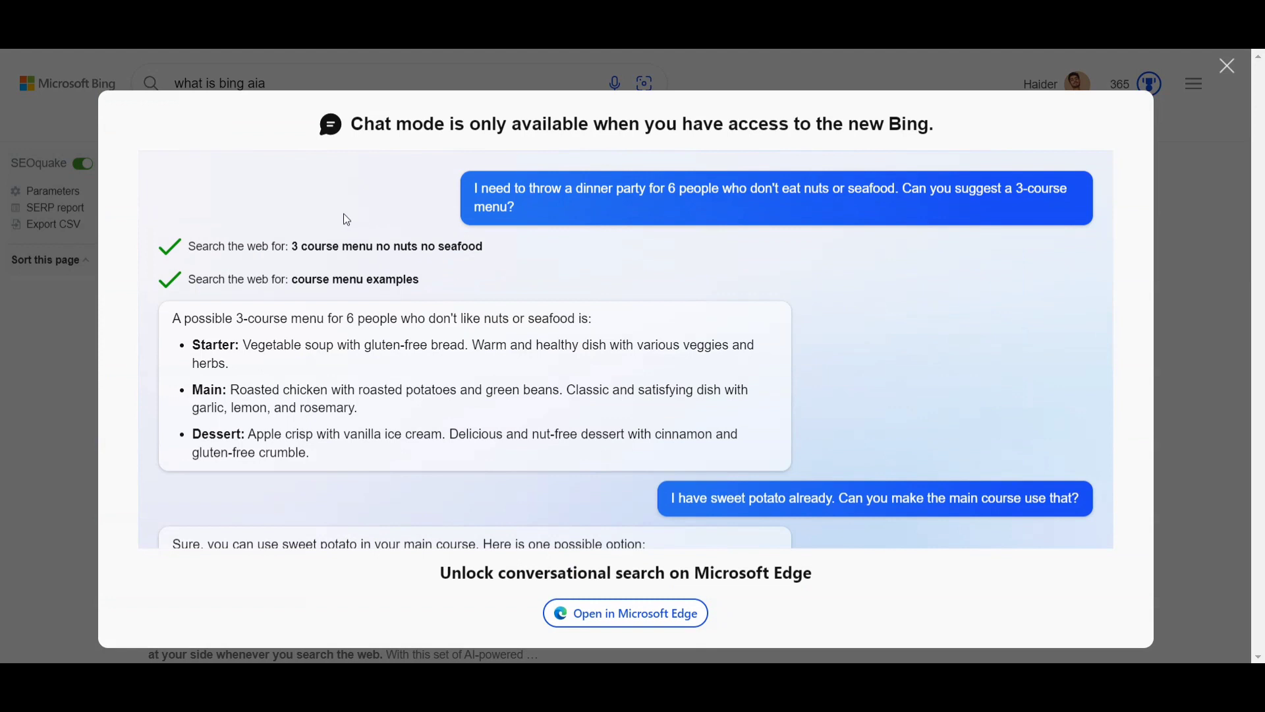
- Switch to Microsoft Edge and open Bing chat through the "Already in? Try the new Bing" option
drag(265, 112, 943, 132)
click(143, 323)
drag(469, 578, 877, 587)
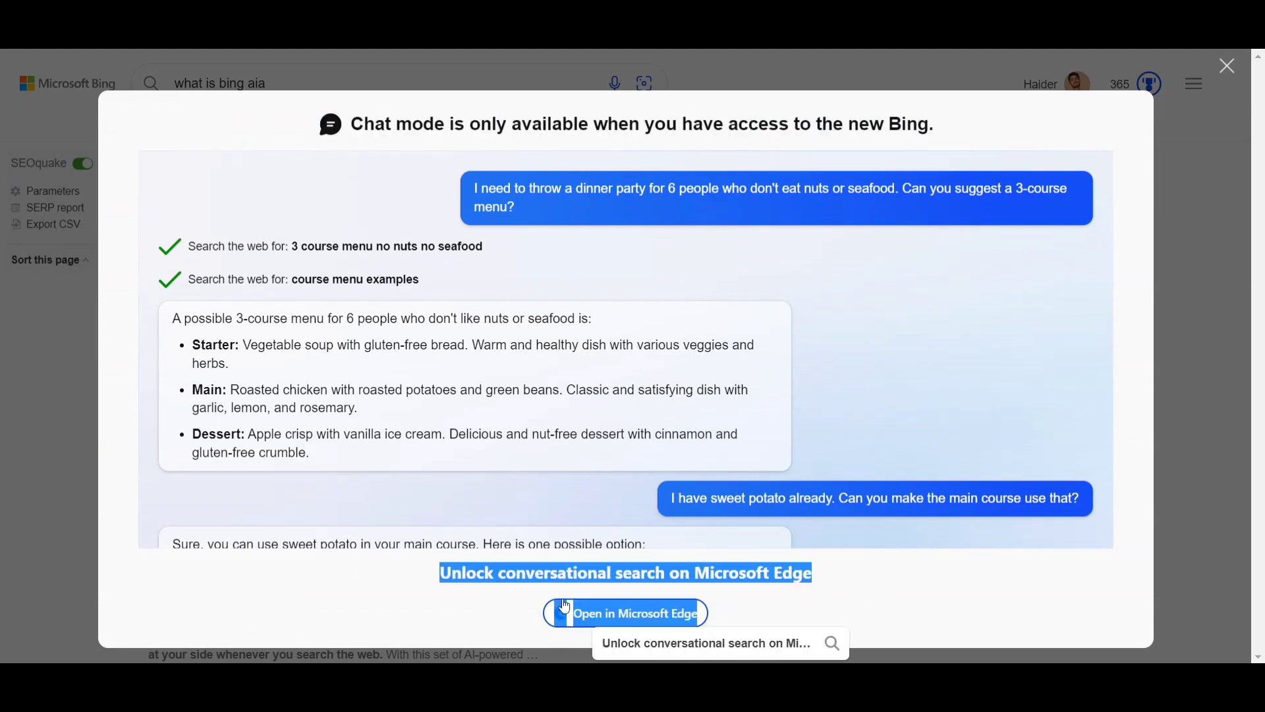
click(609, 617)
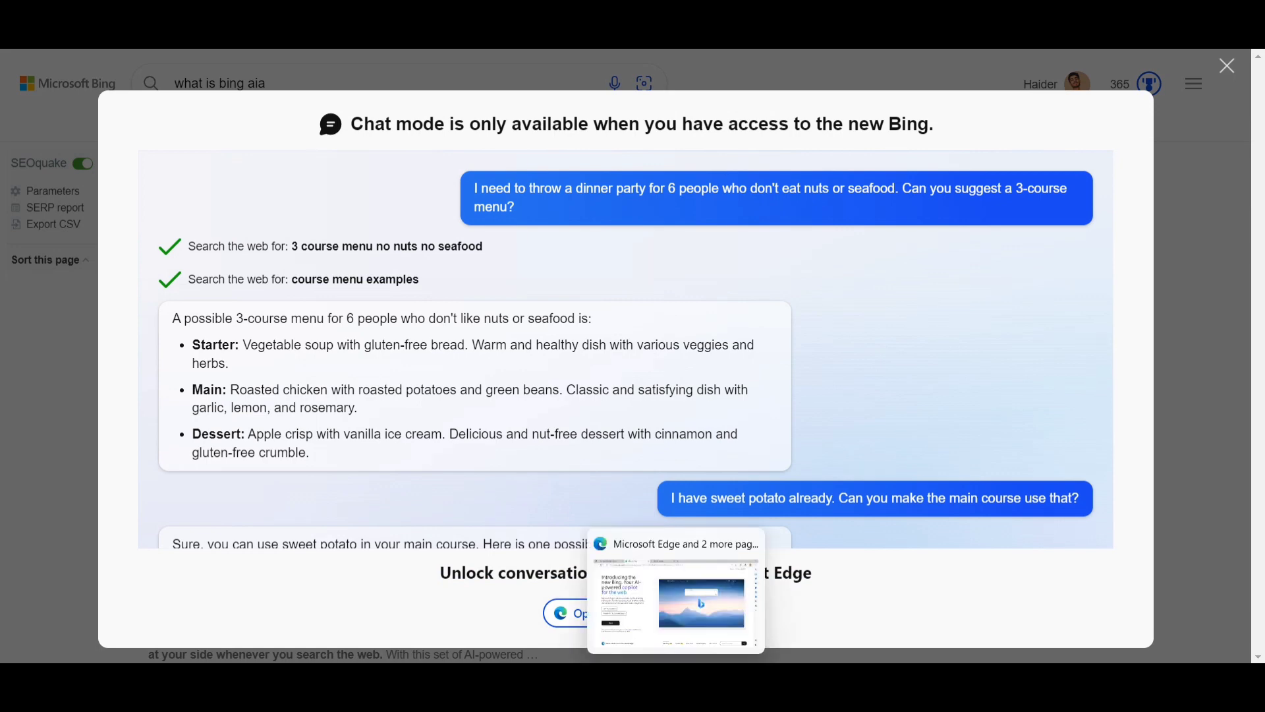
click(676, 690)
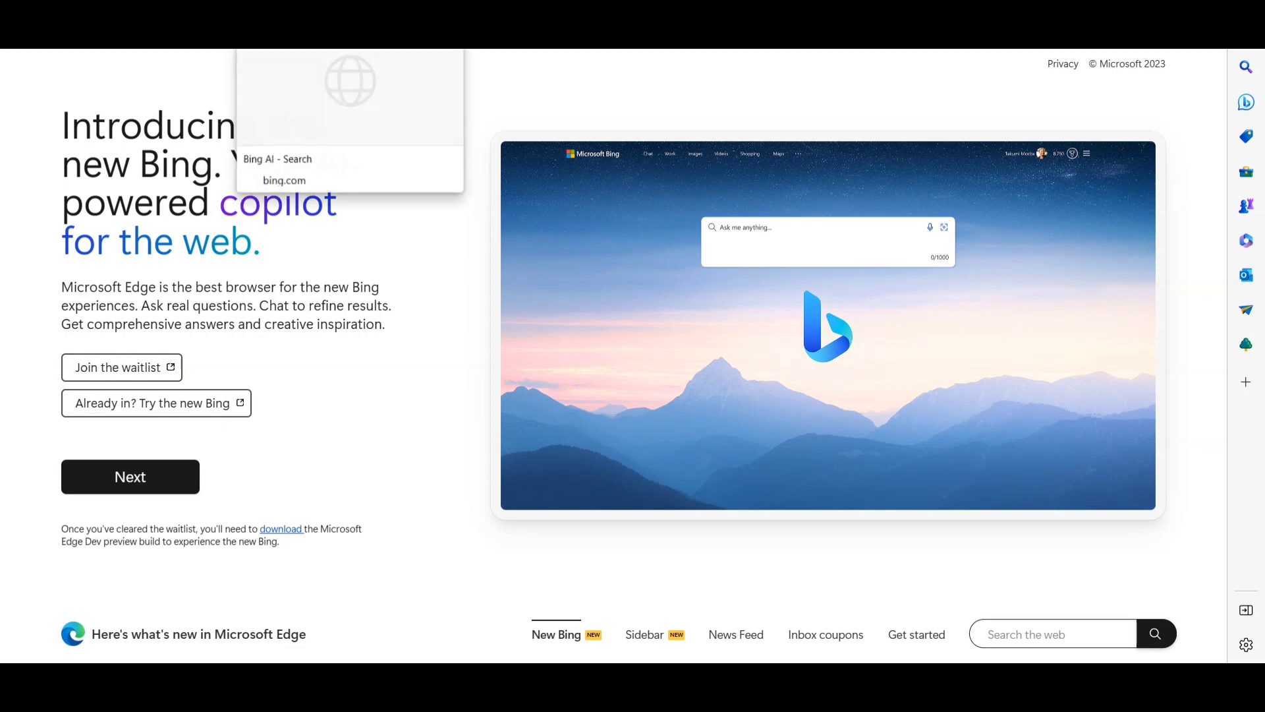
click(303, 13)
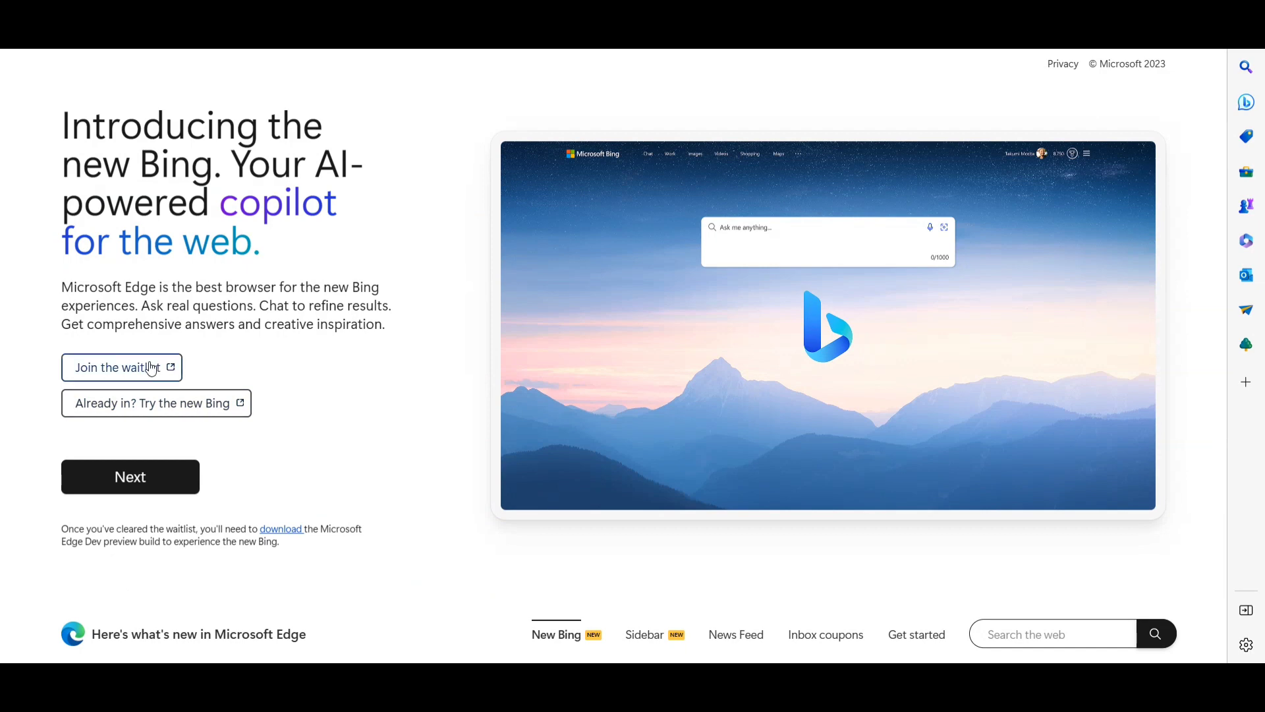
click(175, 404)
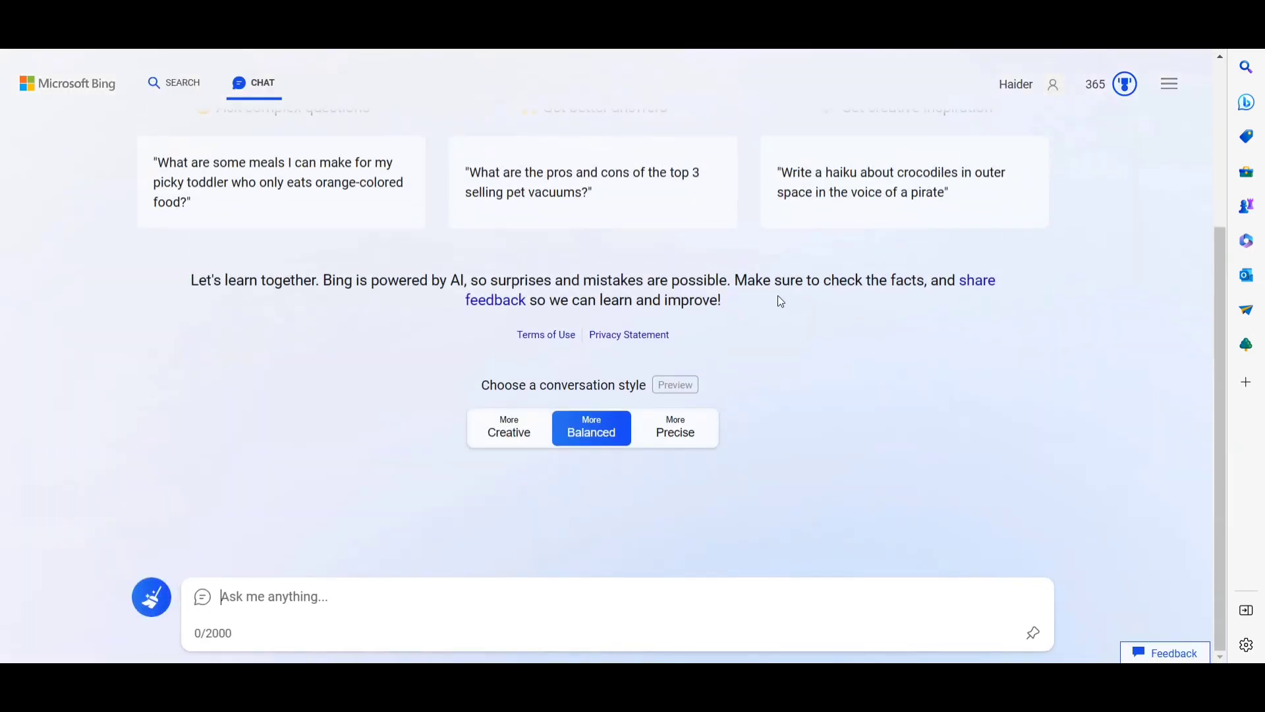
- Examine the chat welcome page, including its sample prompts and the descriptions of the conversation styles
scroll(381, 262, up, 4)
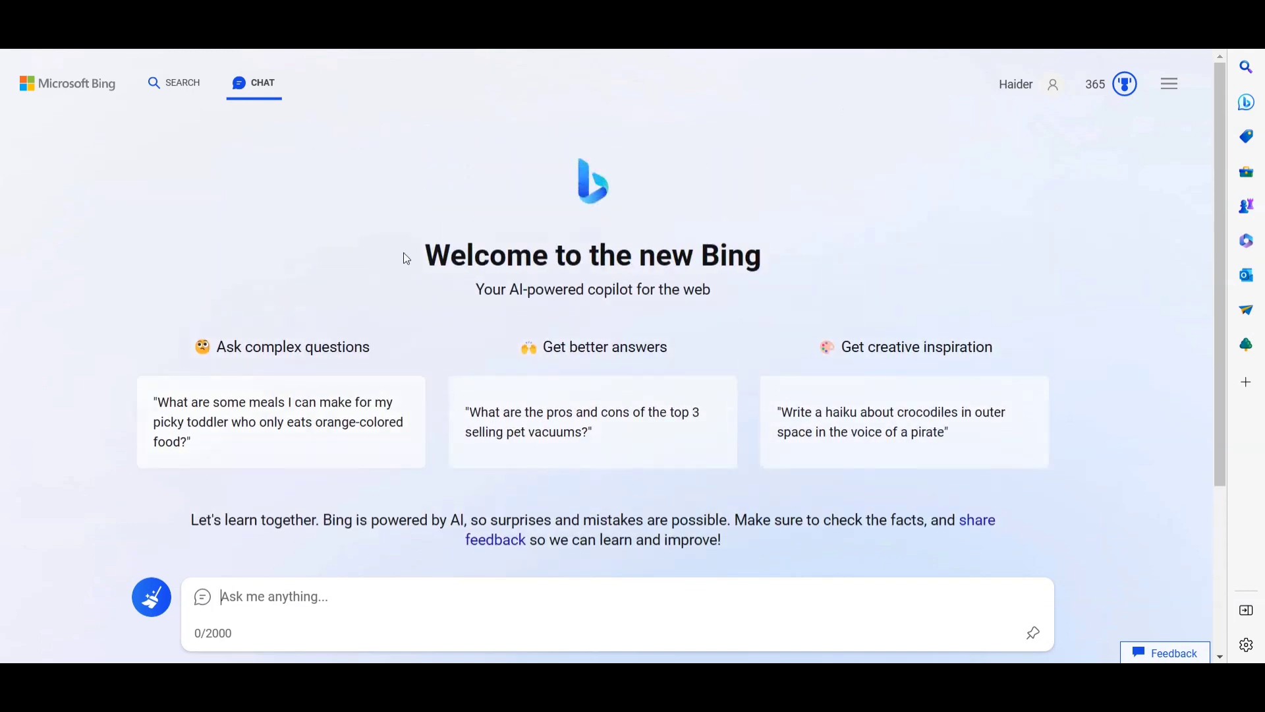
drag(424, 253, 771, 259)
drag(520, 290, 571, 290)
click(630, 295)
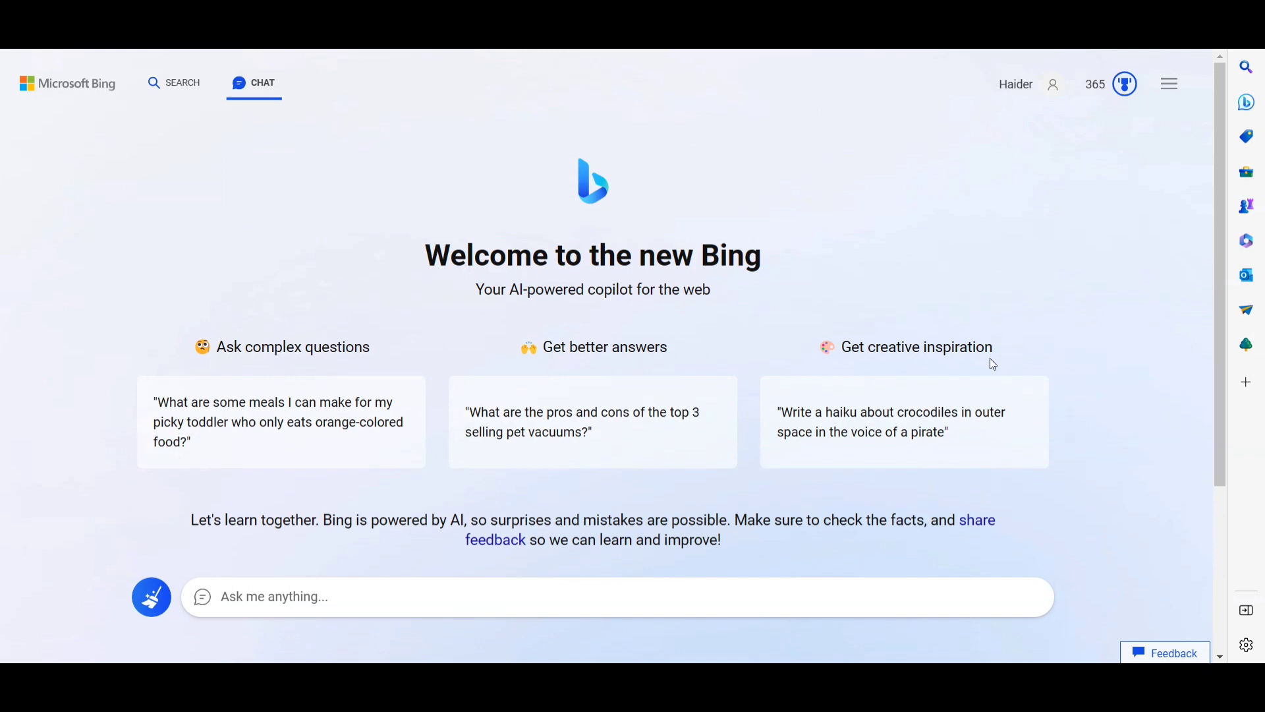
scroll(990, 365, down, 3)
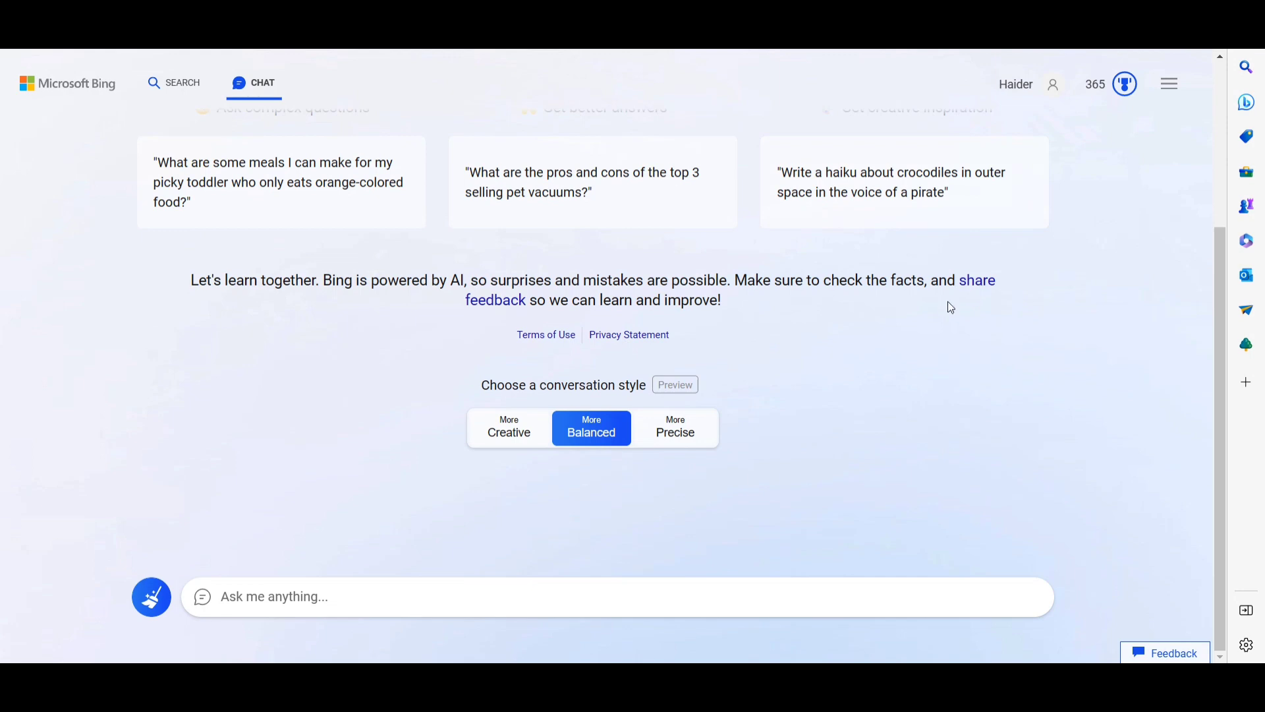
scroll(947, 305, up, 1)
scroll(903, 360, down, 1)
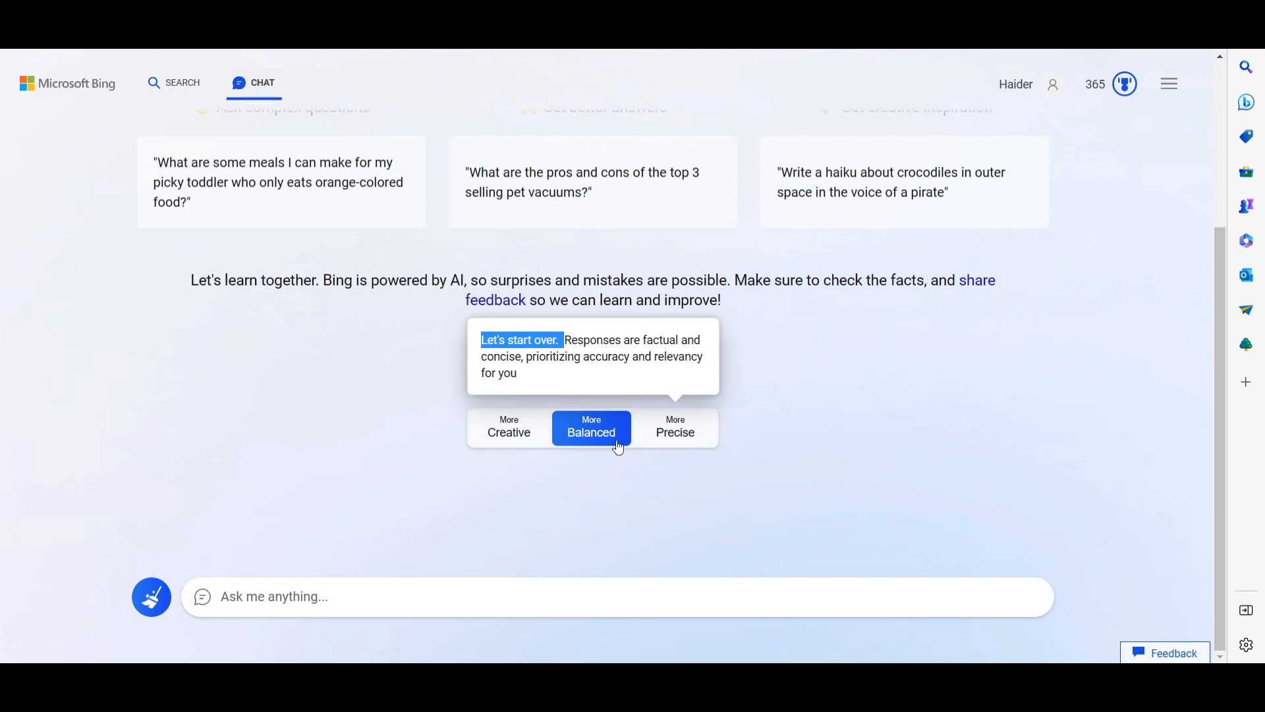
scroll(277, 567, up, 3)
scroll(255, 547, down, 3)
- Ask the chat "what is bing ai and how it's working?"
click(251, 590)
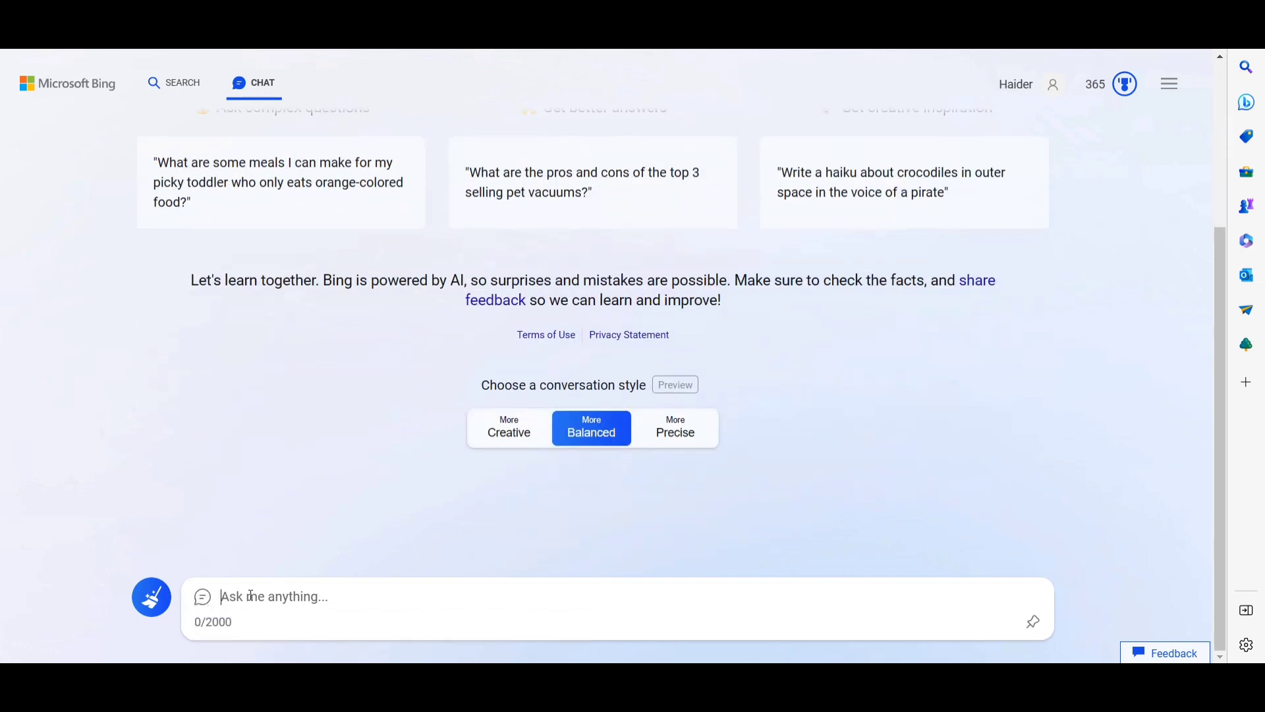
text(what is bing ai)
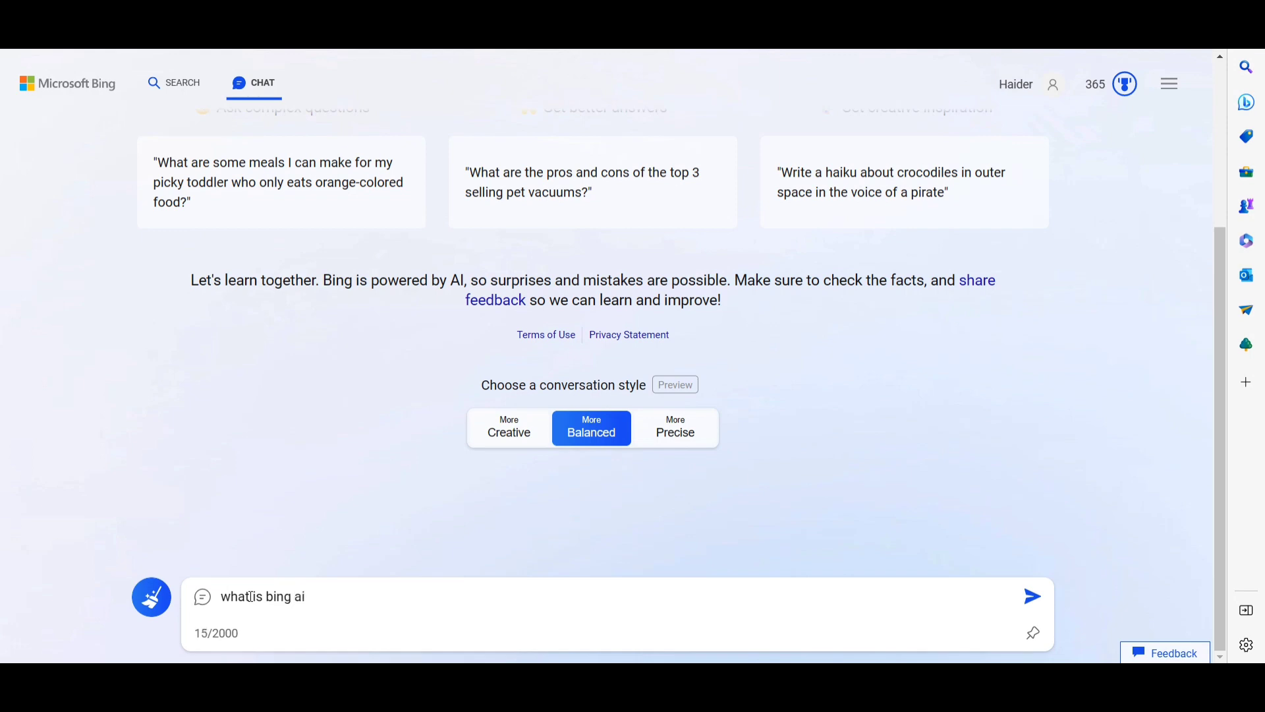
text(? an)
text( and how)
text( it's work)
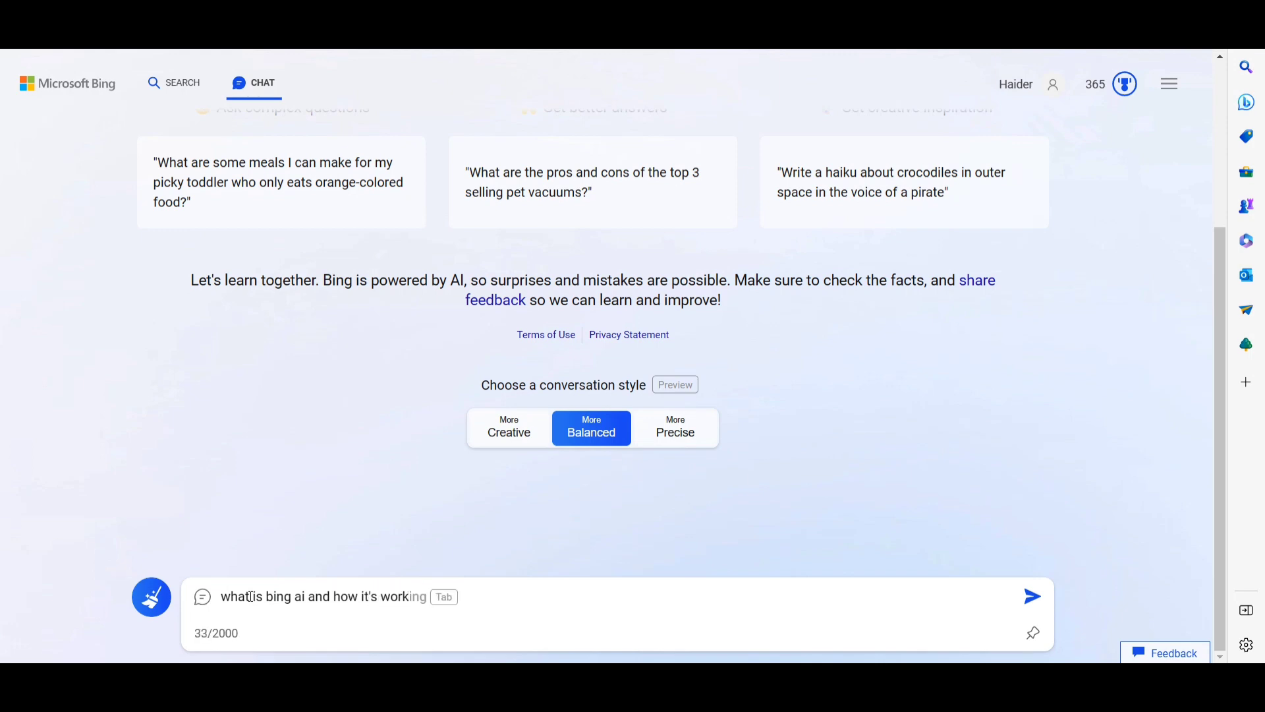
text(ing?)
key(Return)
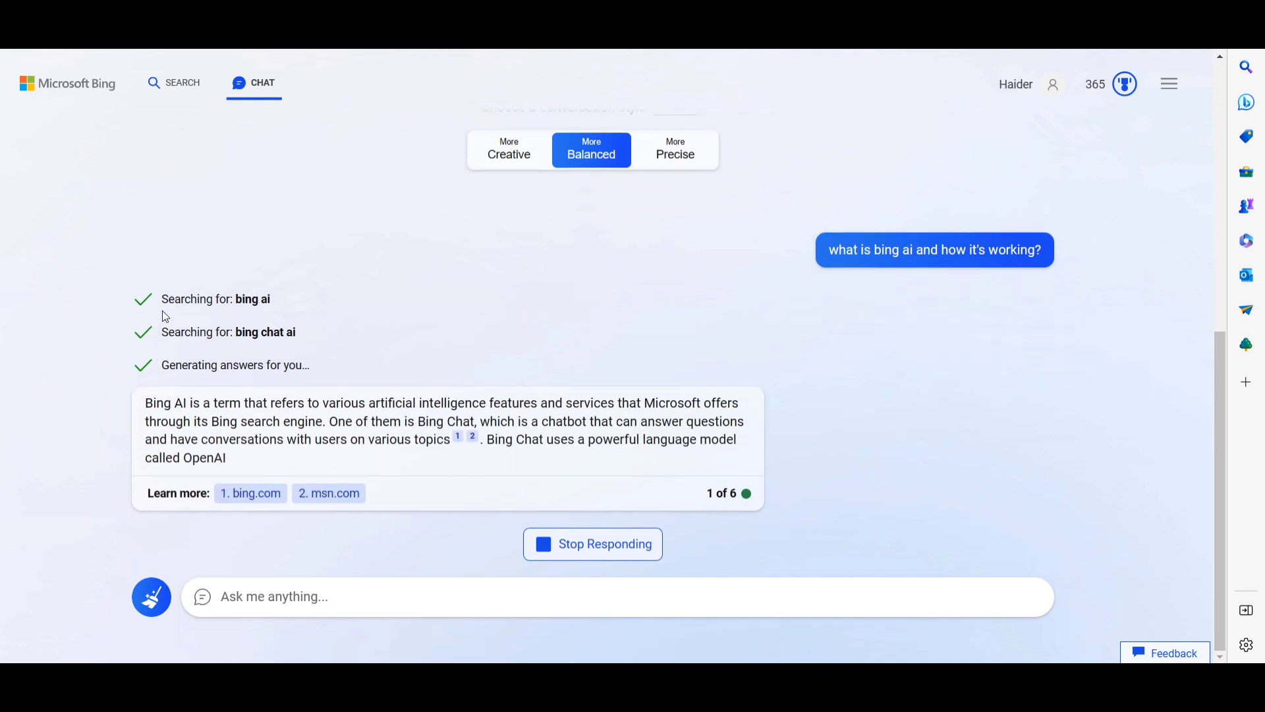
- Examine the searches Bing ran for the question and read through the generated answer
double_click(165, 300)
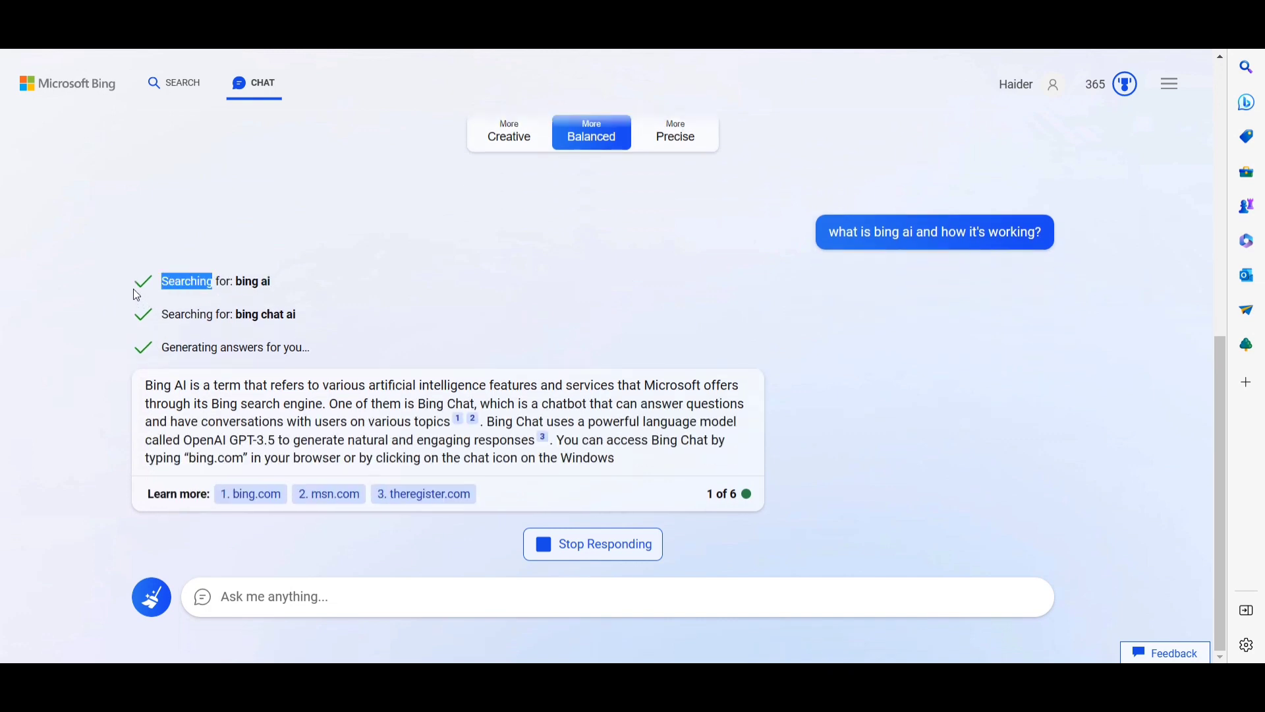
drag(244, 253, 307, 295)
click(186, 292)
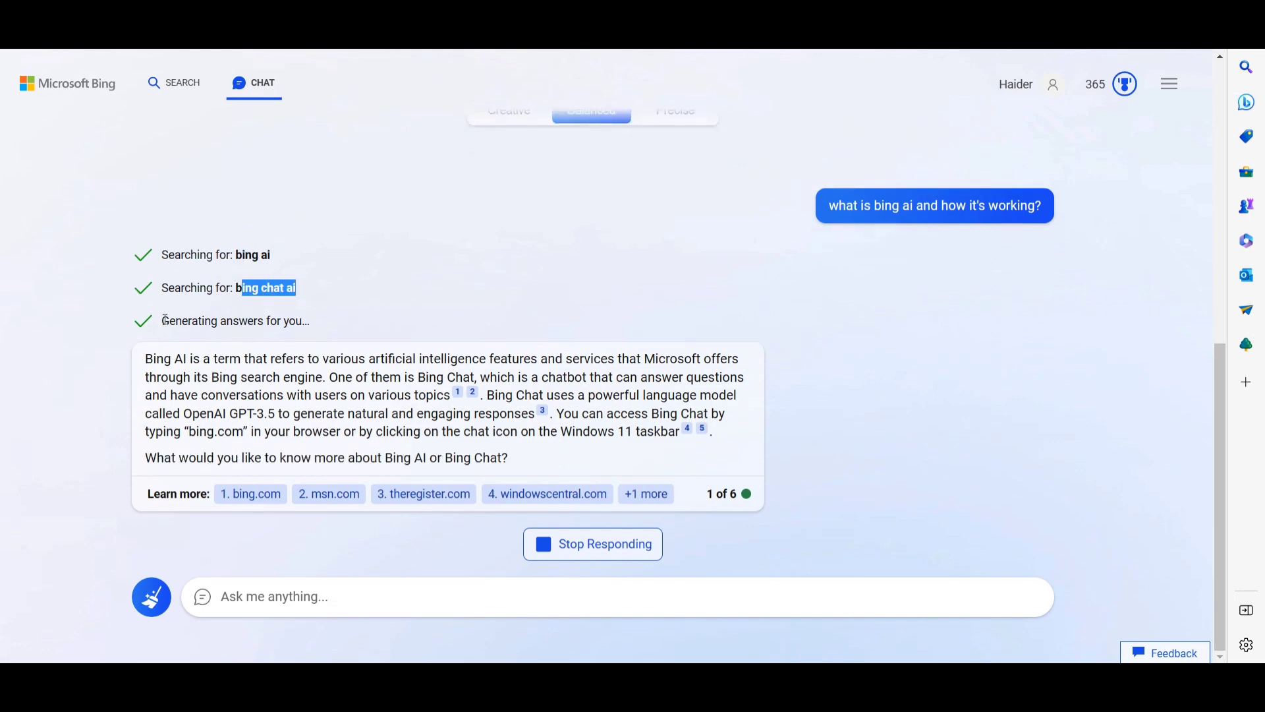
drag(163, 322, 302, 322)
click(264, 323)
drag(829, 205, 1044, 205)
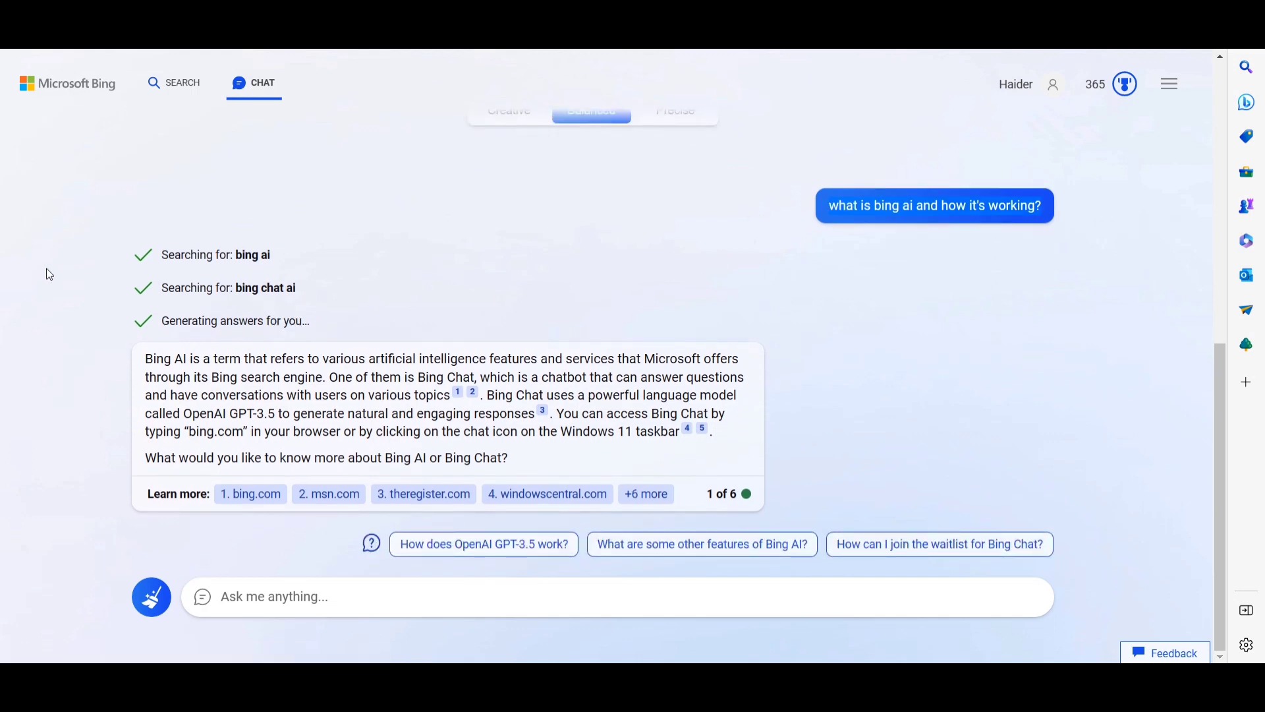
drag(234, 253, 300, 288)
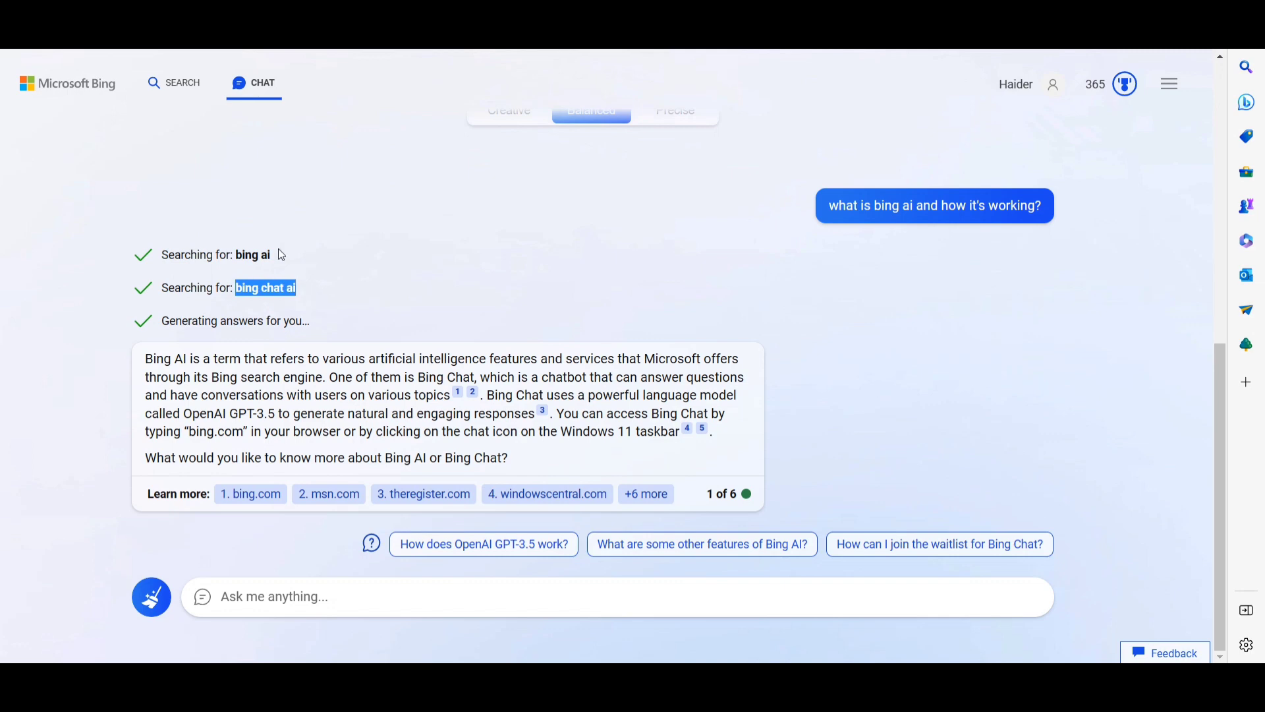
click(105, 386)
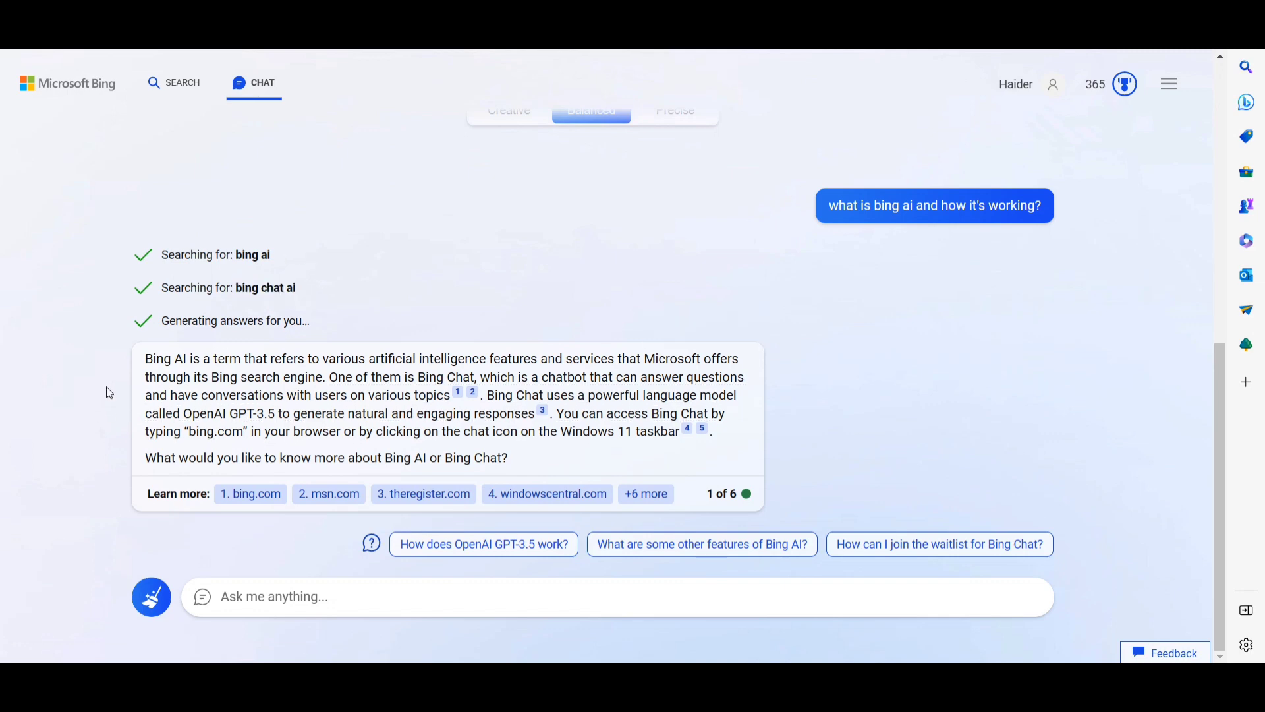
drag(155, 371, 555, 459)
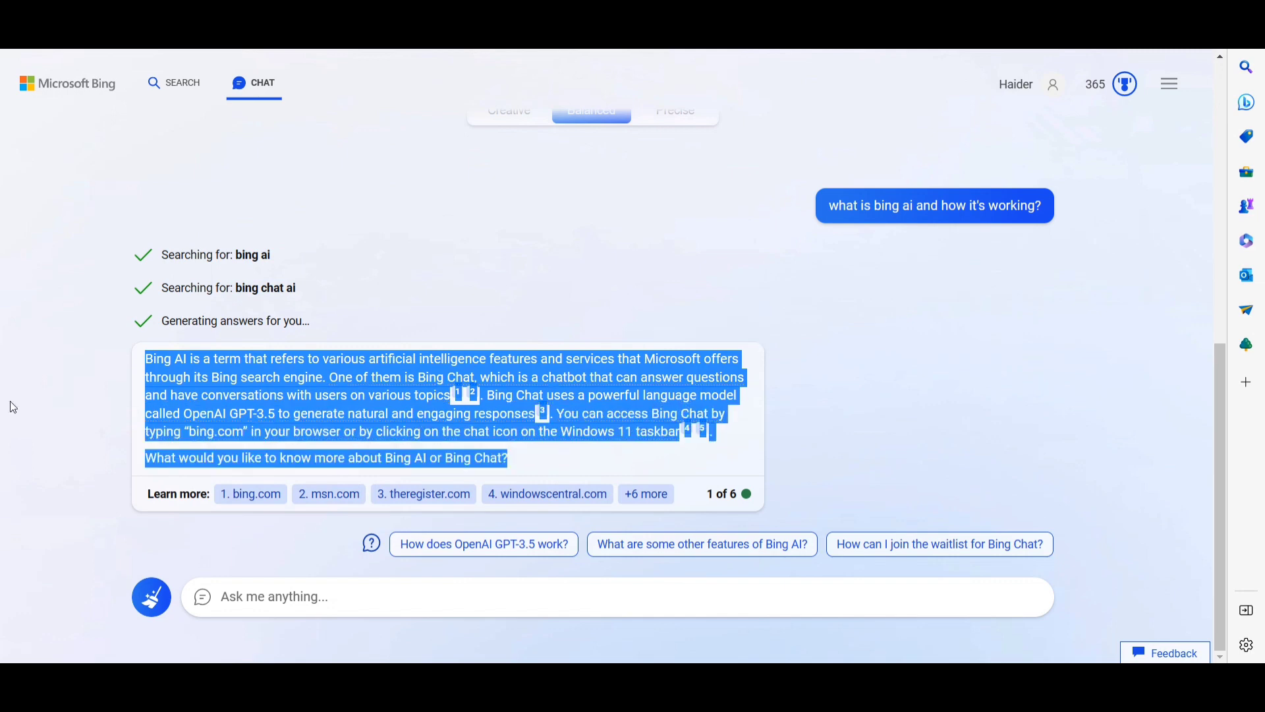
click(194, 459)
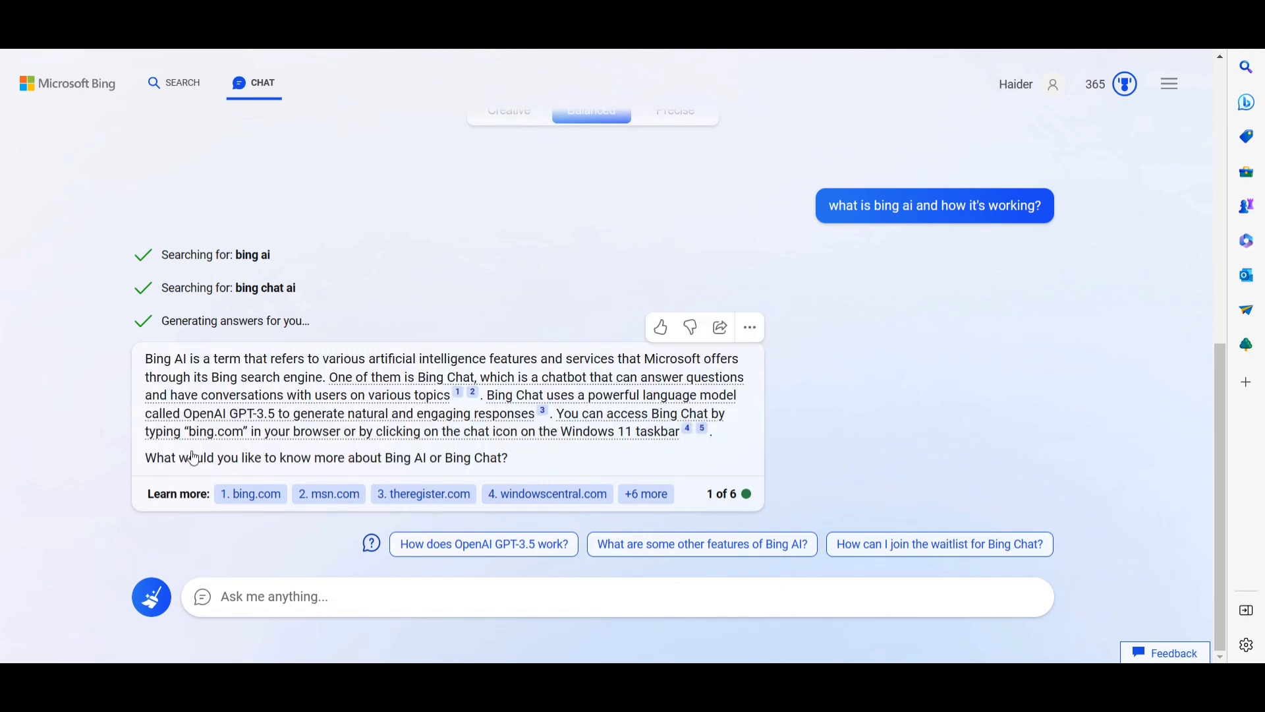
drag(532, 461, 105, 372)
click(144, 486)
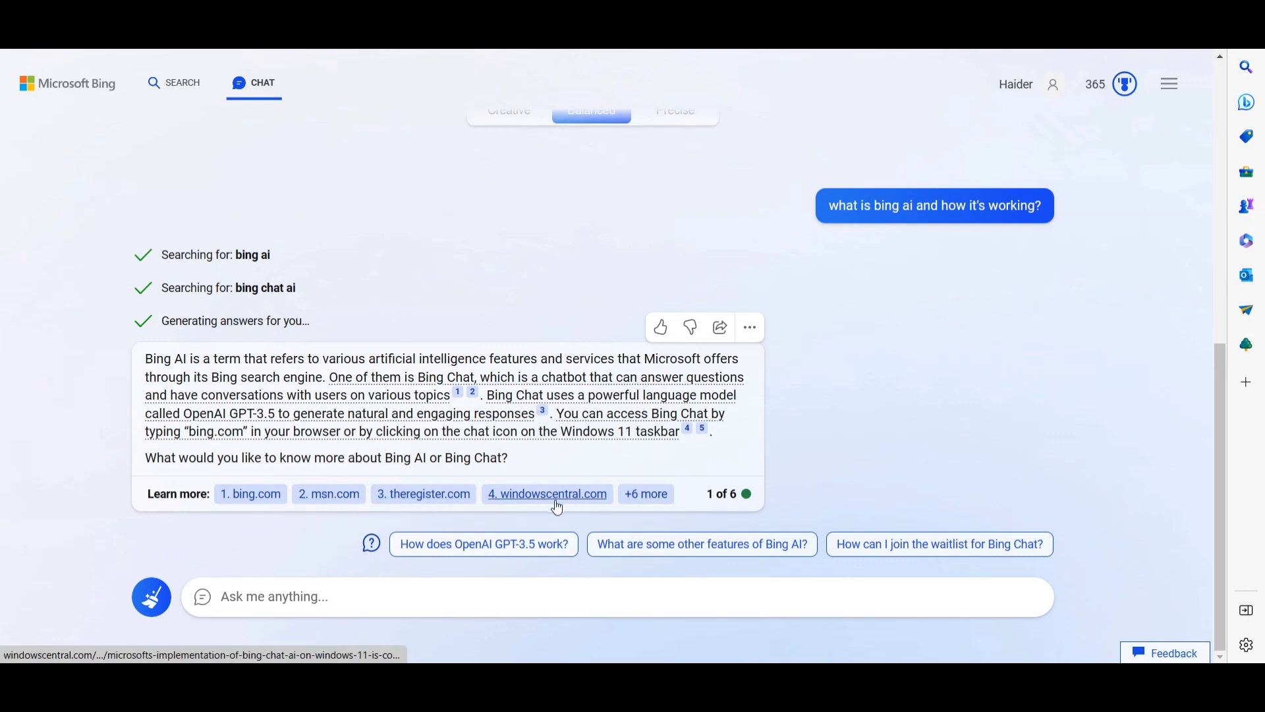
- Expand the answer's full list of sources and check the cited links behind its sentence on Bing Chat
click(647, 495)
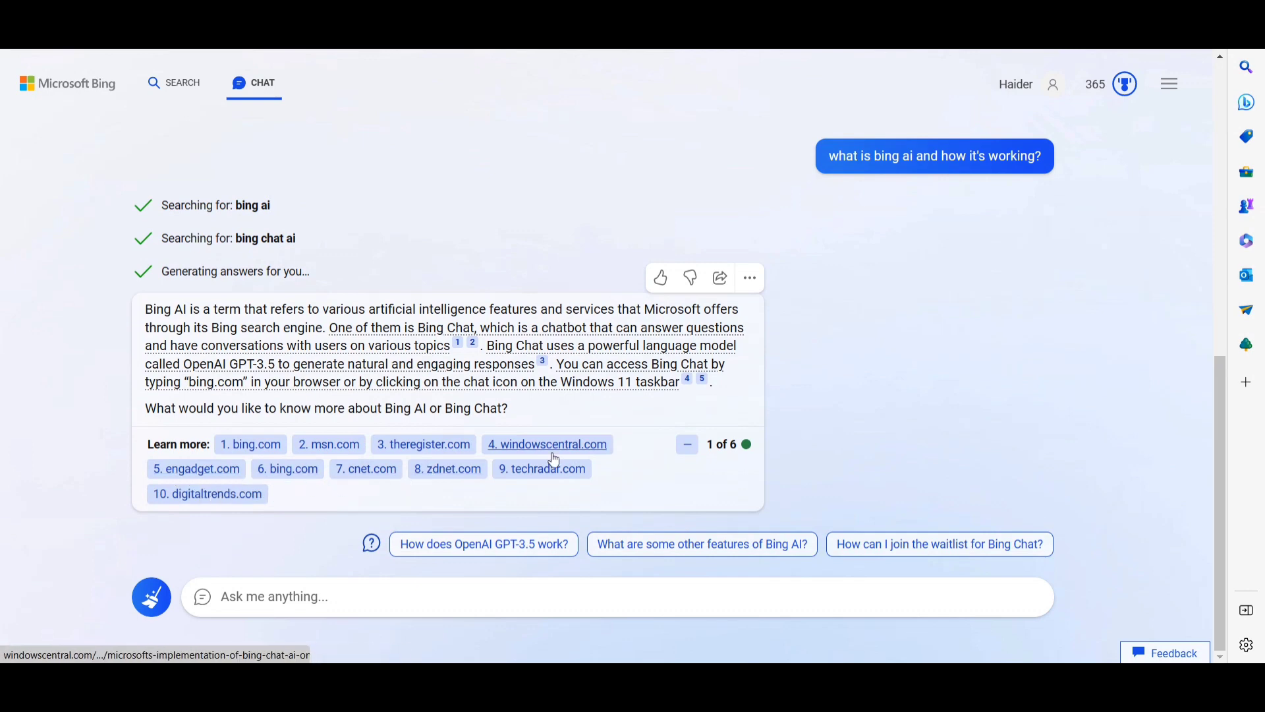
drag(368, 471, 153, 412)
drag(145, 307, 534, 364)
click(167, 321)
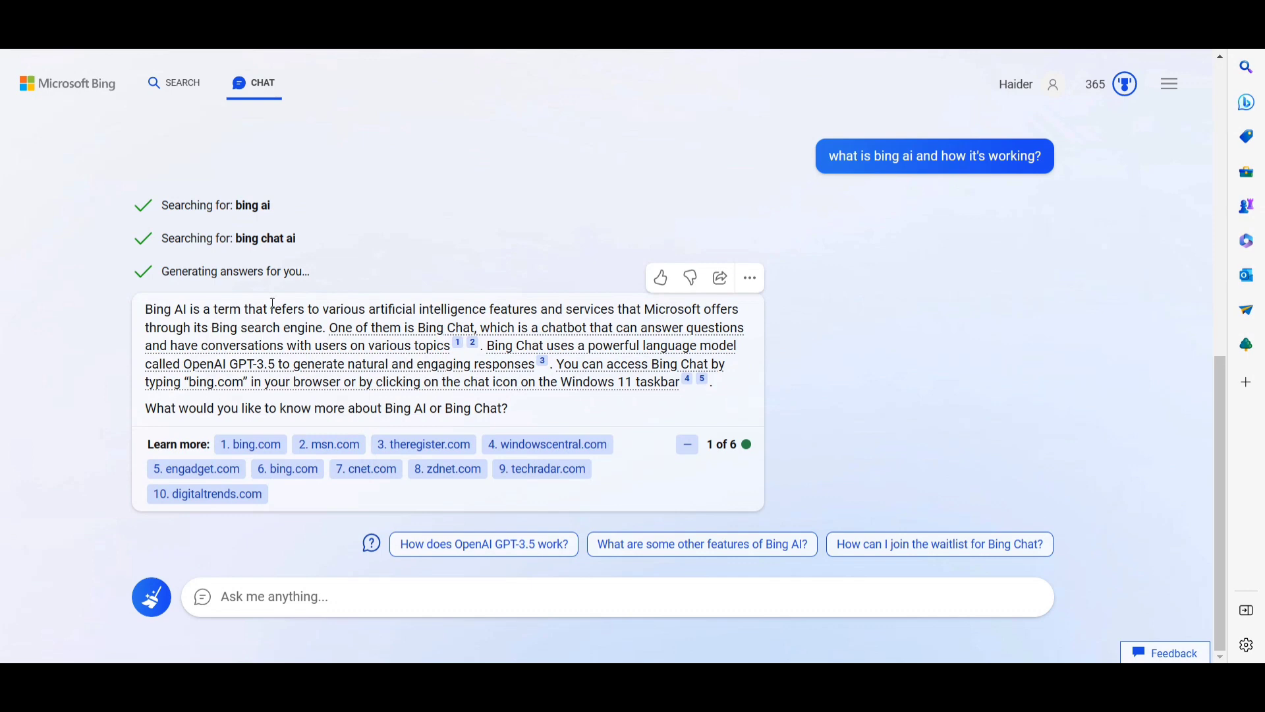
mouse_move(644, 327)
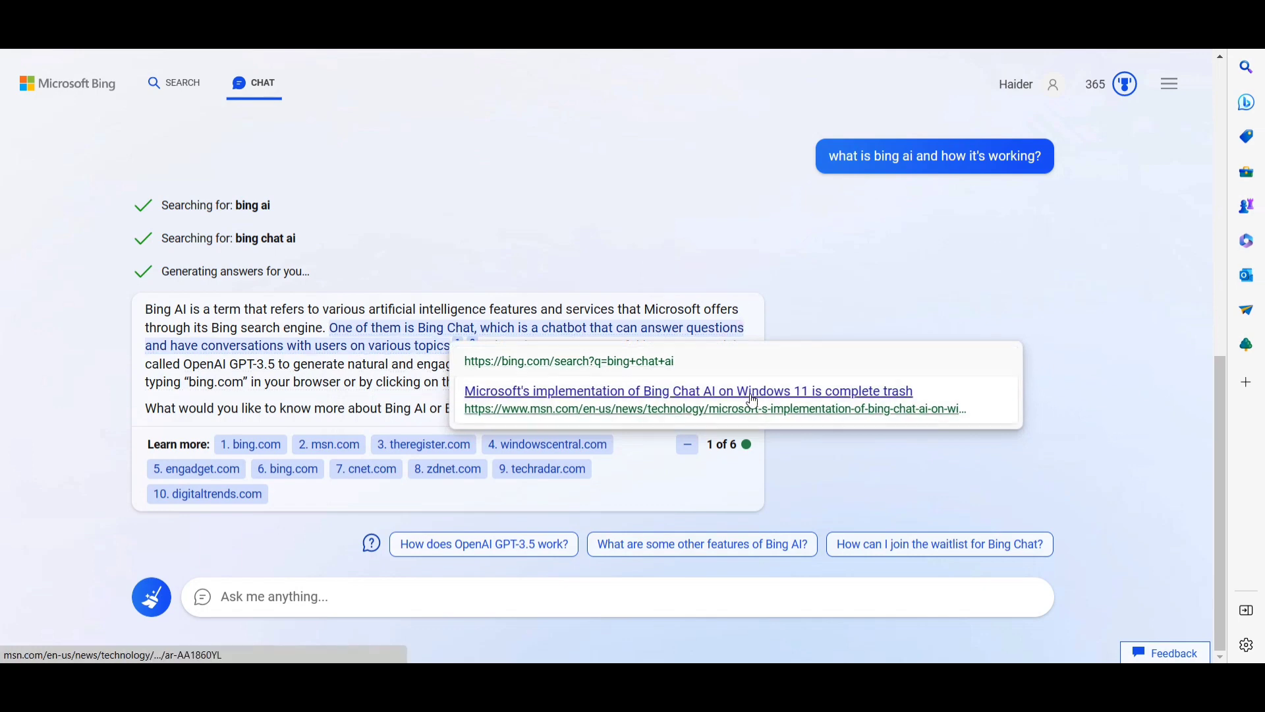
- Try the More Creative, More Balanced and More Precise conversation styles one after another
scroll(553, 443, up, 1)
scroll(98, 279, up, 8)
scroll(486, 355, down, 4)
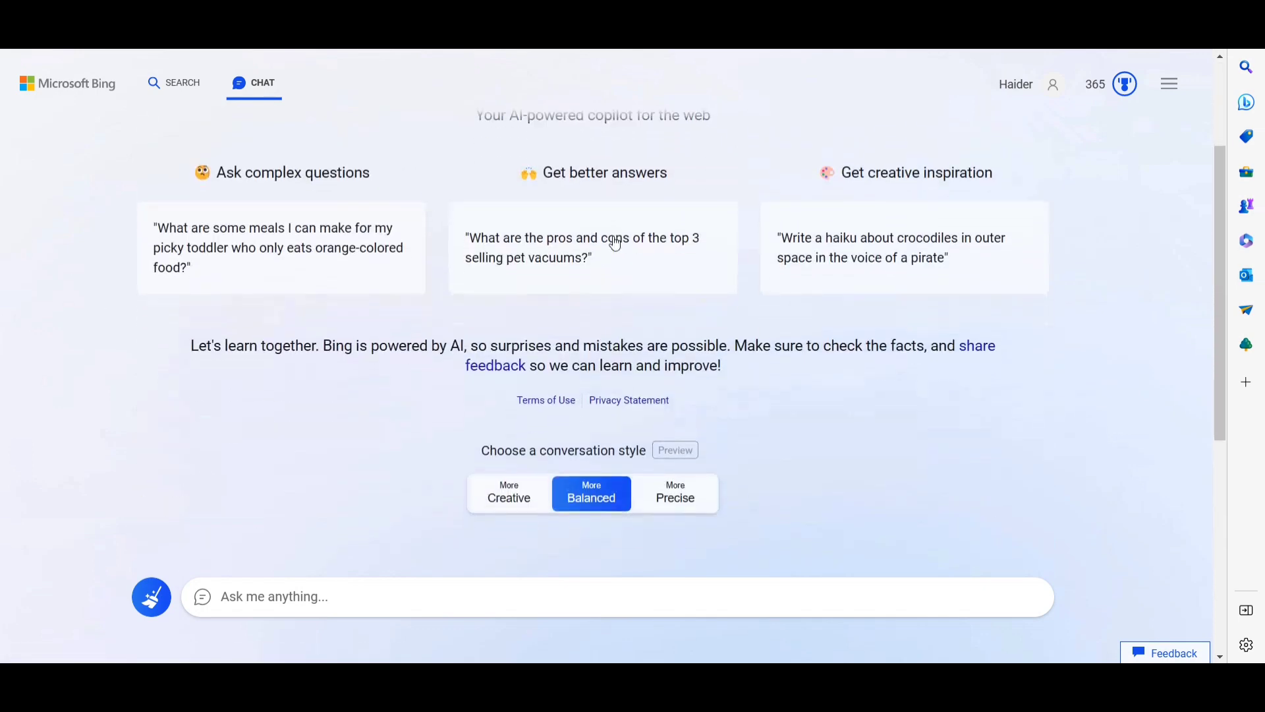
click(508, 398)
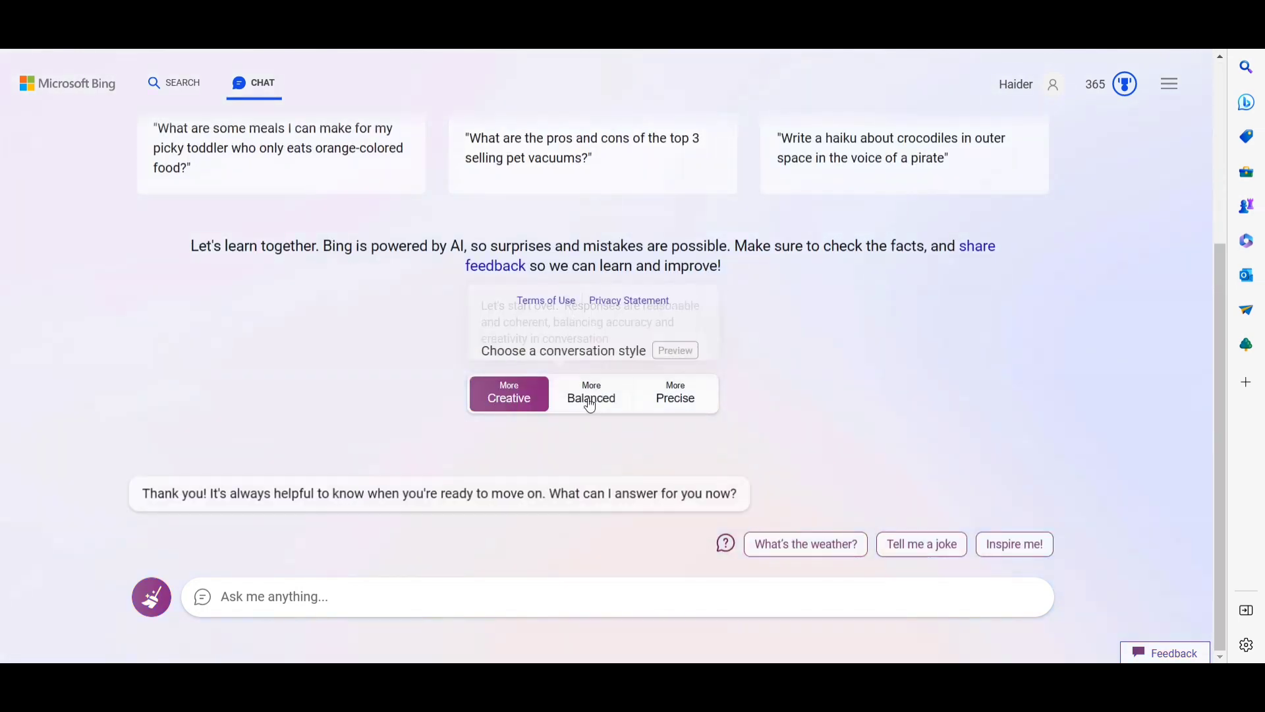
click(592, 402)
click(670, 398)
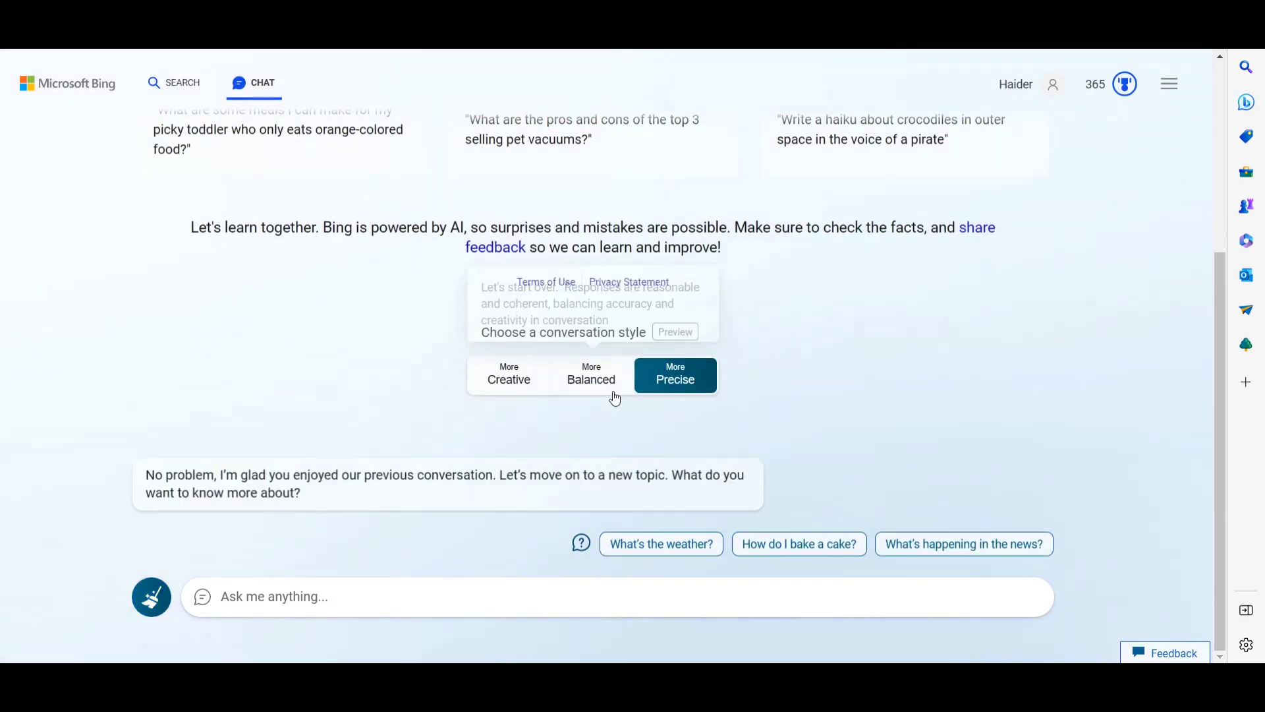
- Set the conversation style to More Creative and ask "How do I bake a cake?"
click(524, 379)
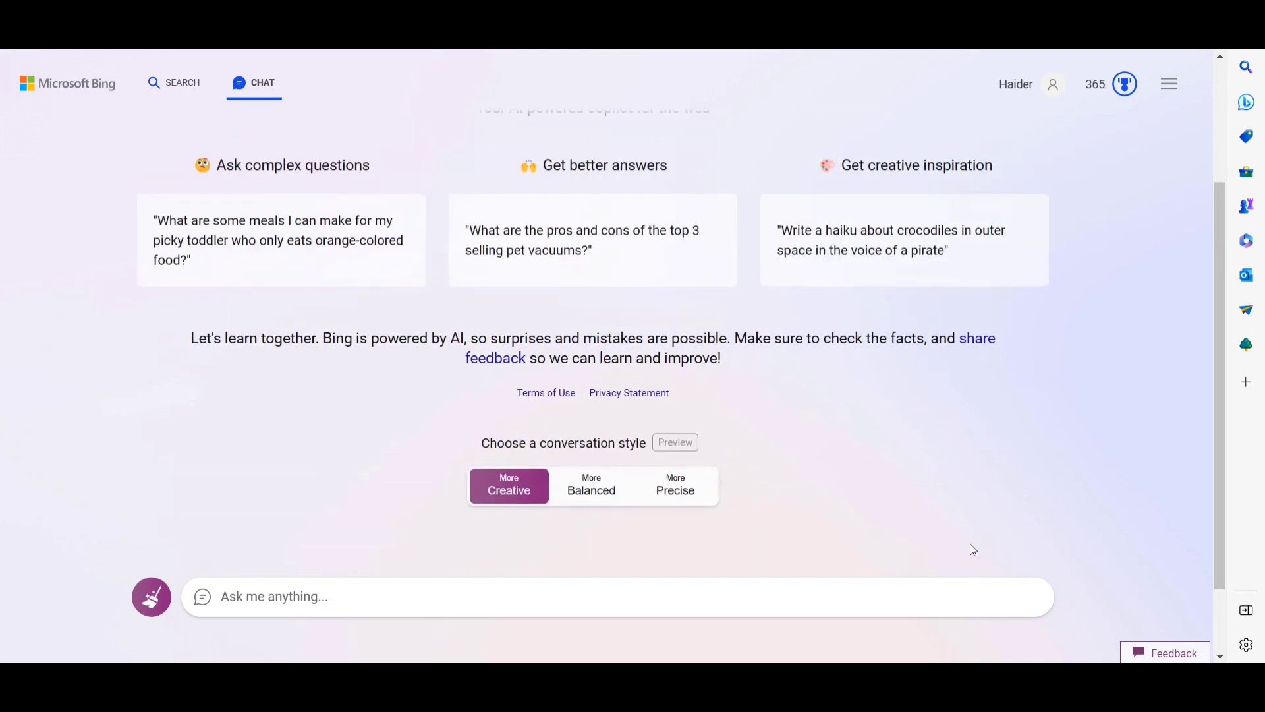
click(976, 545)
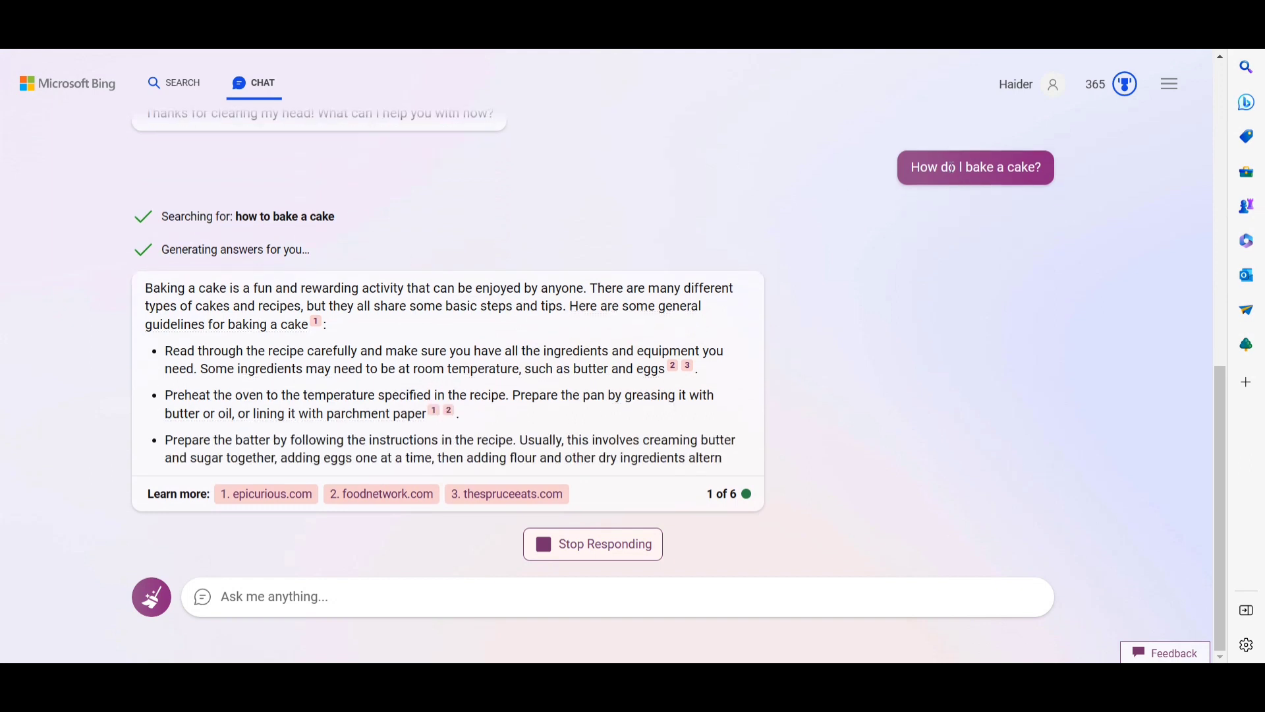
- Read through the answer to "How do I bake a cake?", from the search it ran to its closing line and sources
drag(929, 167, 1006, 167)
drag(177, 214, 267, 192)
click(272, 179)
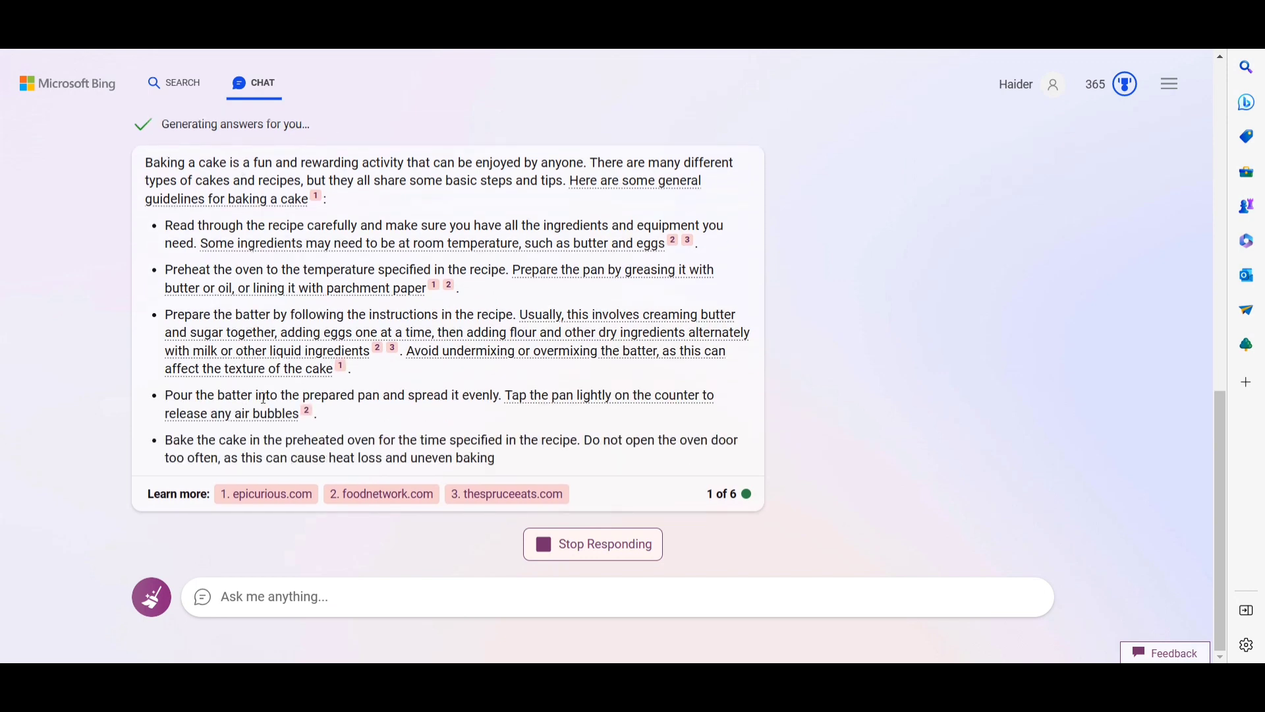
drag(145, 163, 427, 441)
click(5, 423)
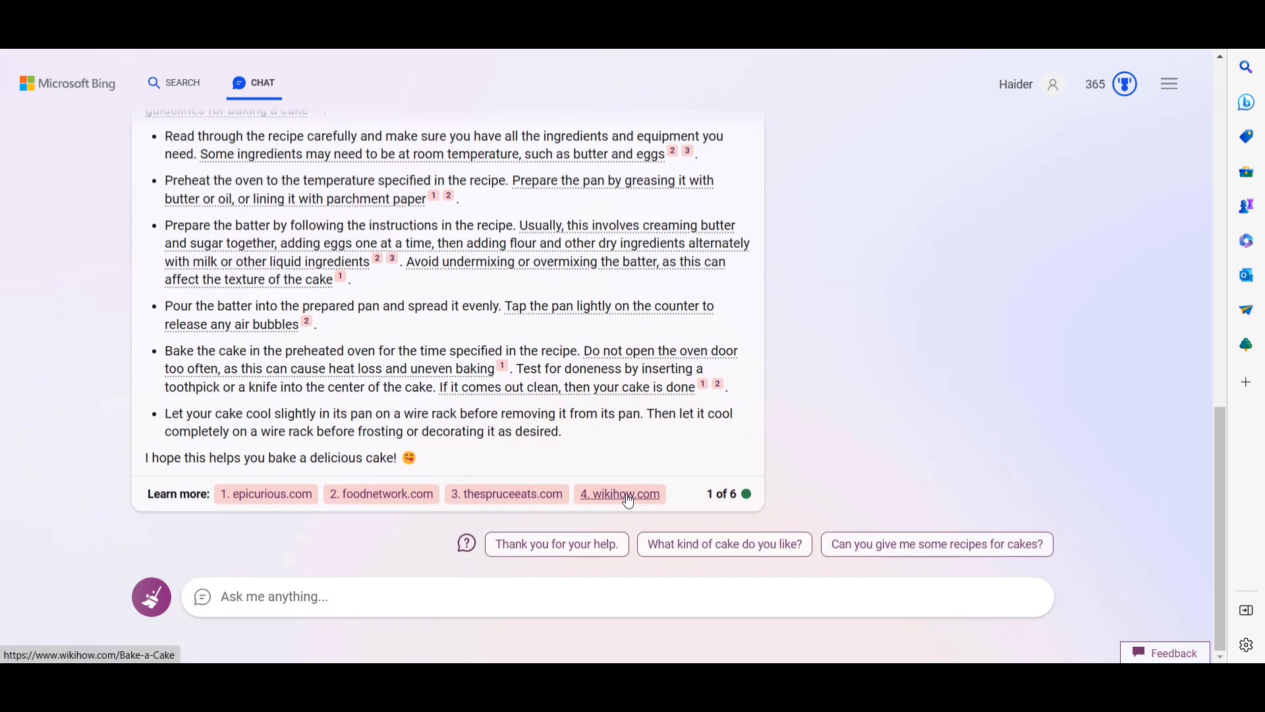
scroll(540, 455, up, 2)
drag(147, 166, 422, 661)
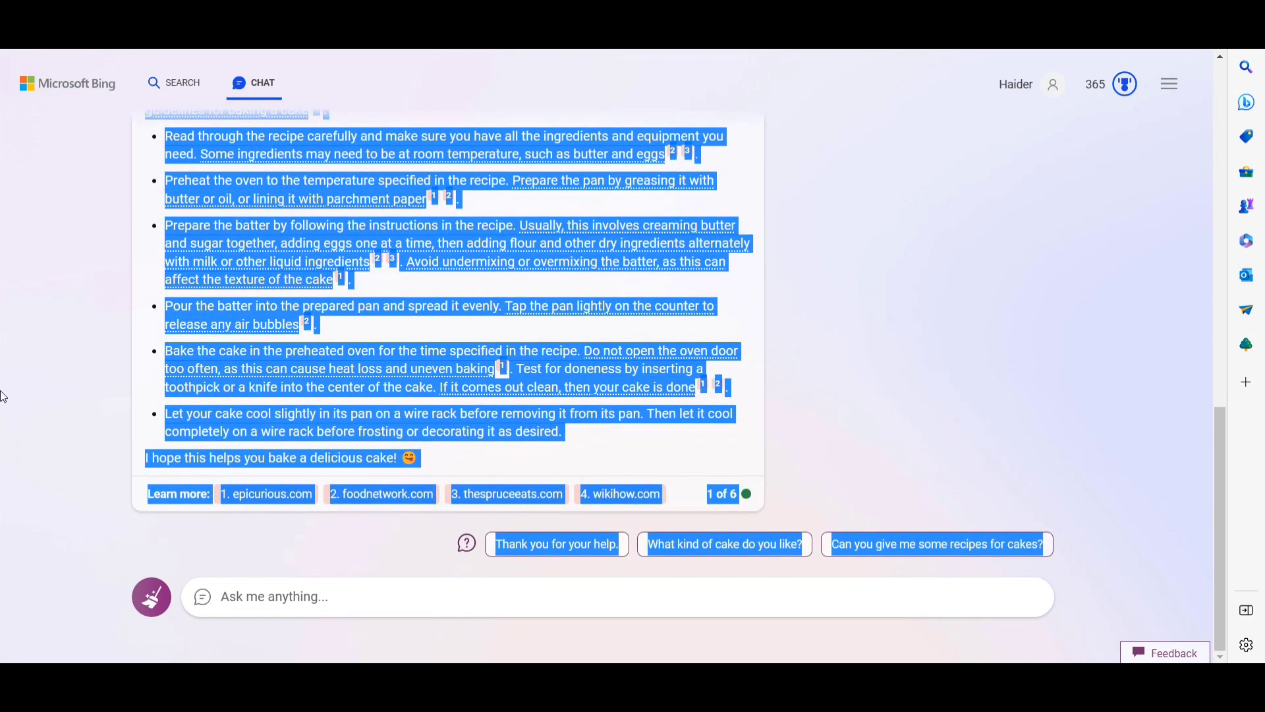
click(246, 442)
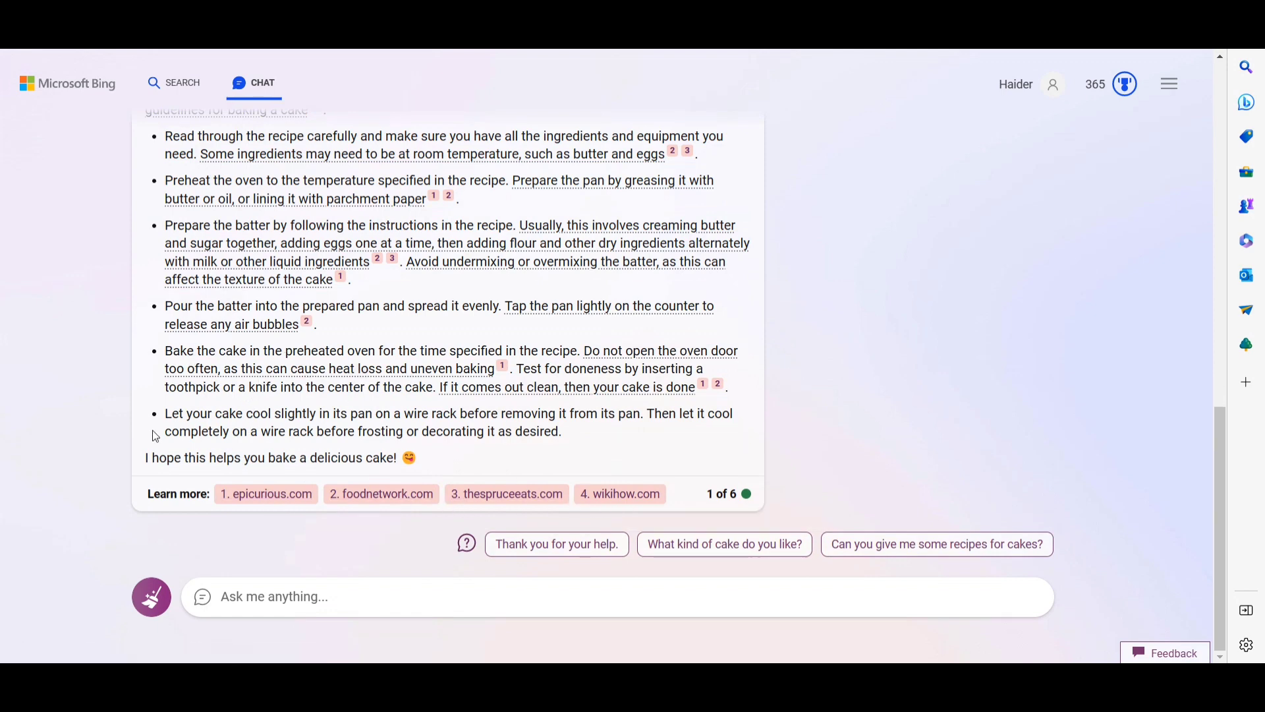
drag(198, 461, 367, 462)
click(395, 462)
scroll(398, 420, up, 3)
click(3, 273)
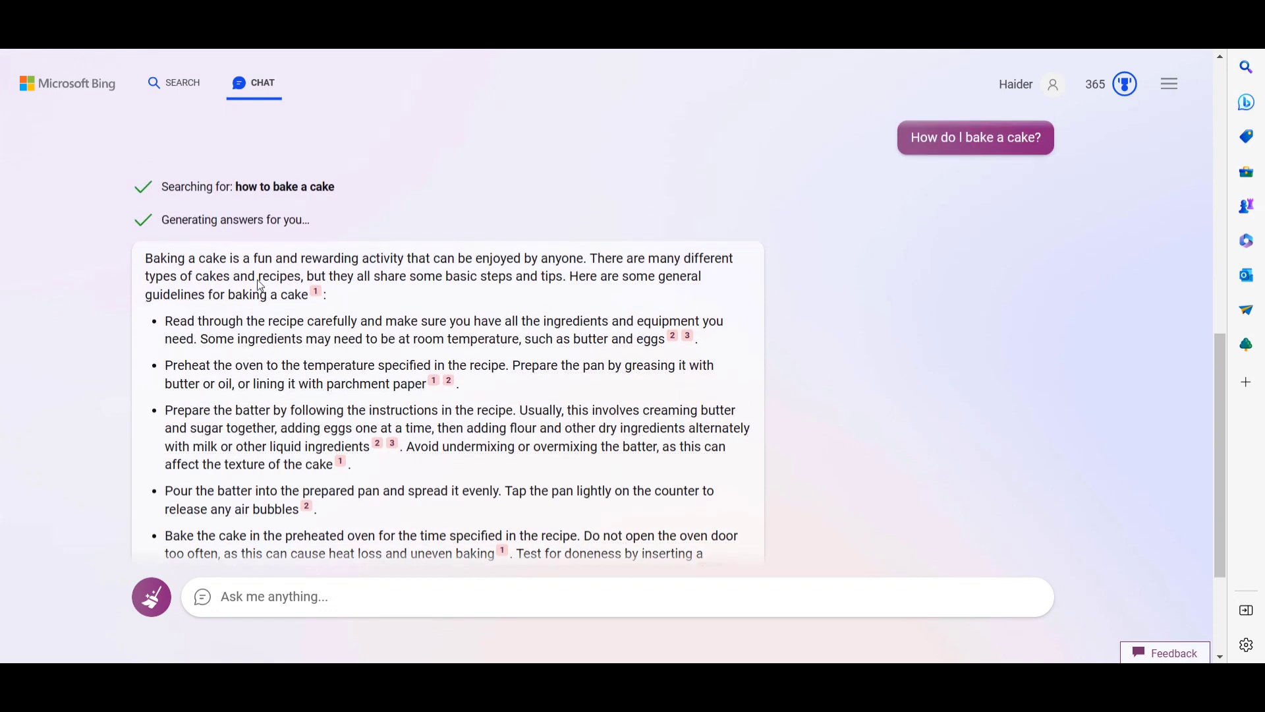
scroll(493, 226, down, 3)
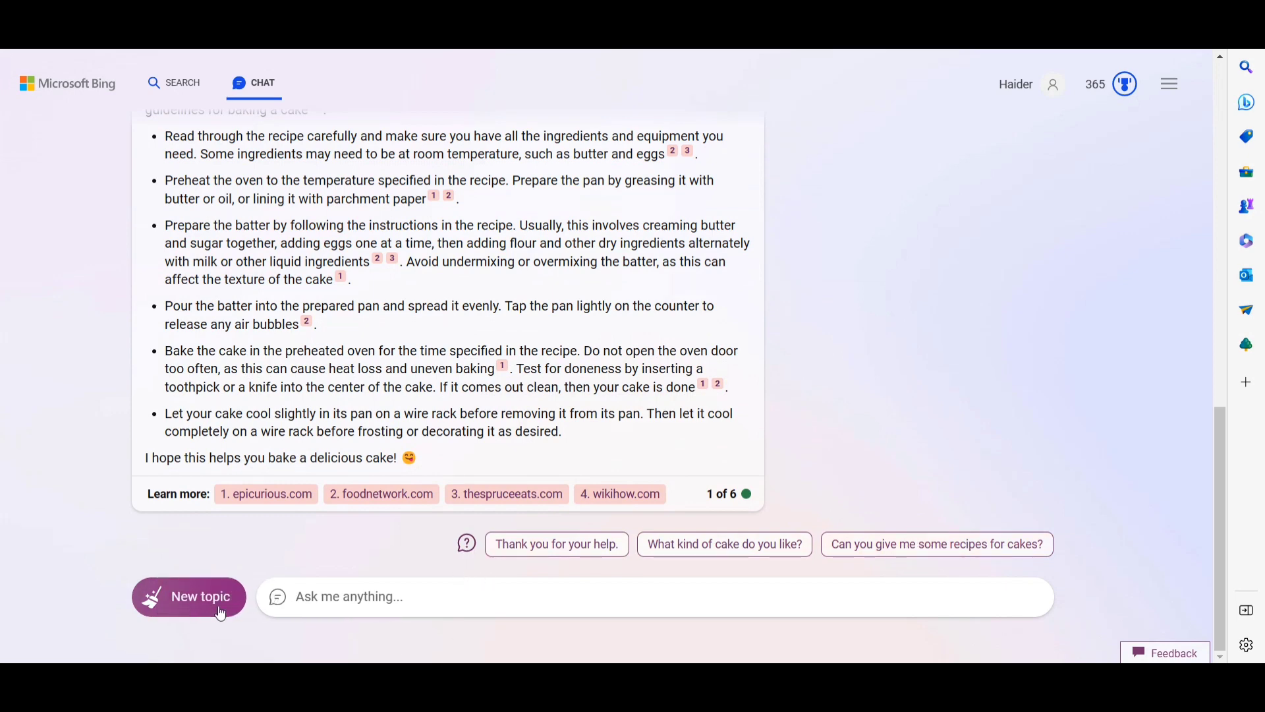
- Start a new topic, set the conversation style to More Precise and ask "How do I set achievable goals?"
click(205, 614)
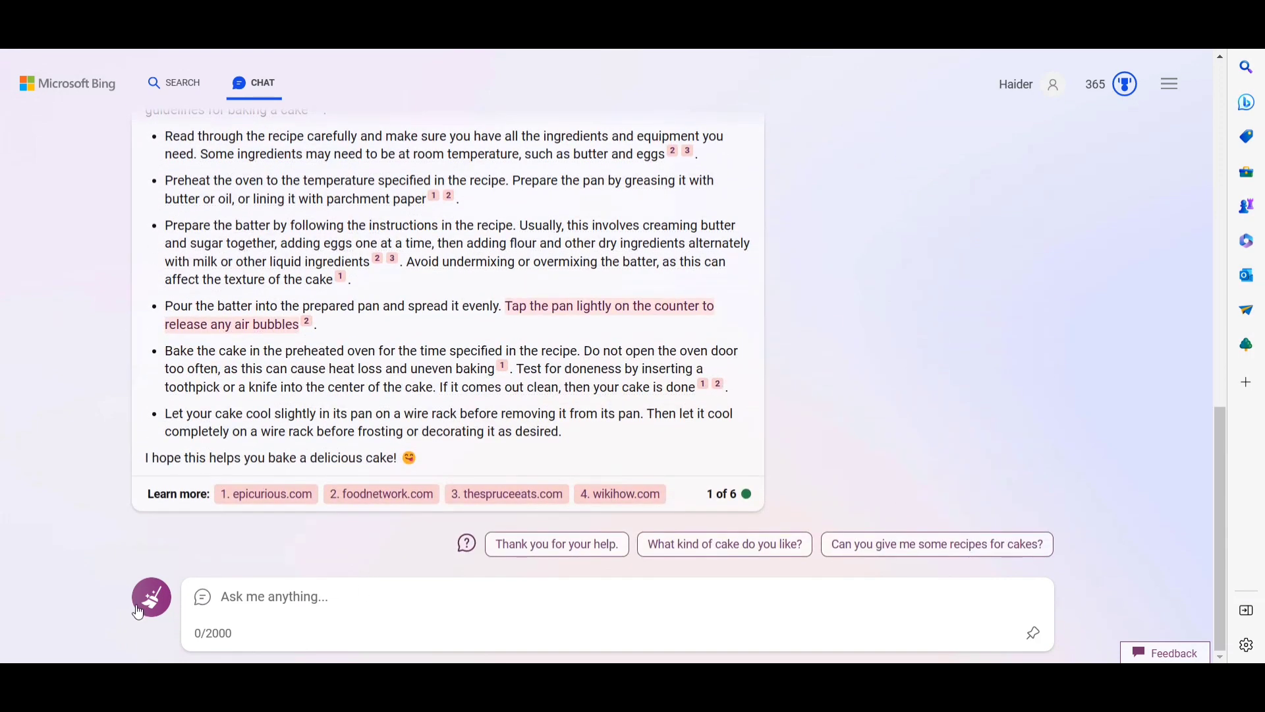
click(140, 610)
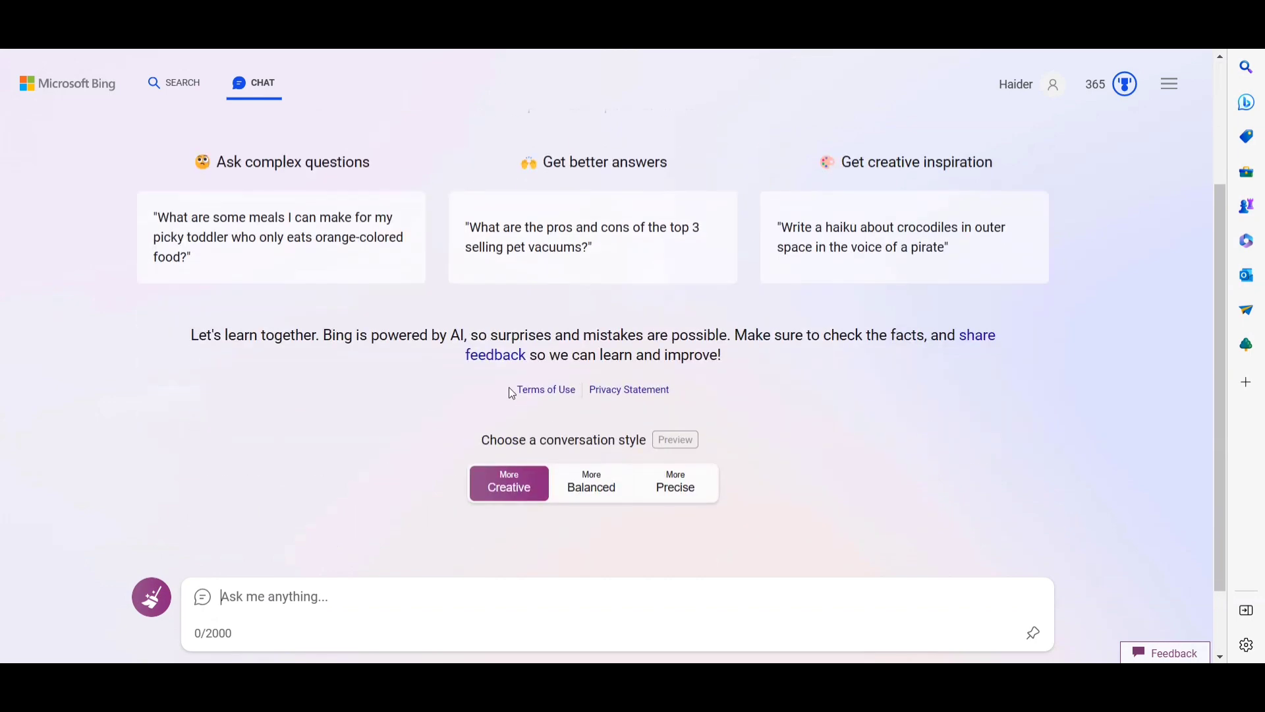
click(676, 481)
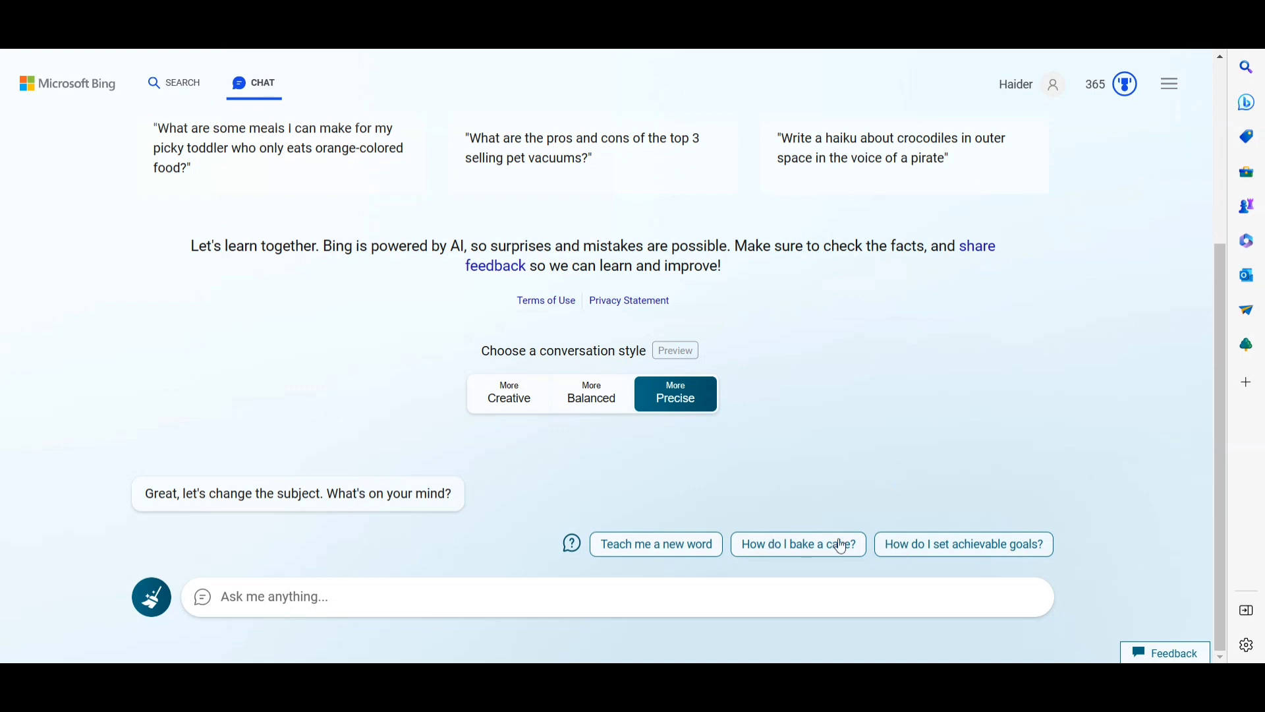
click(991, 546)
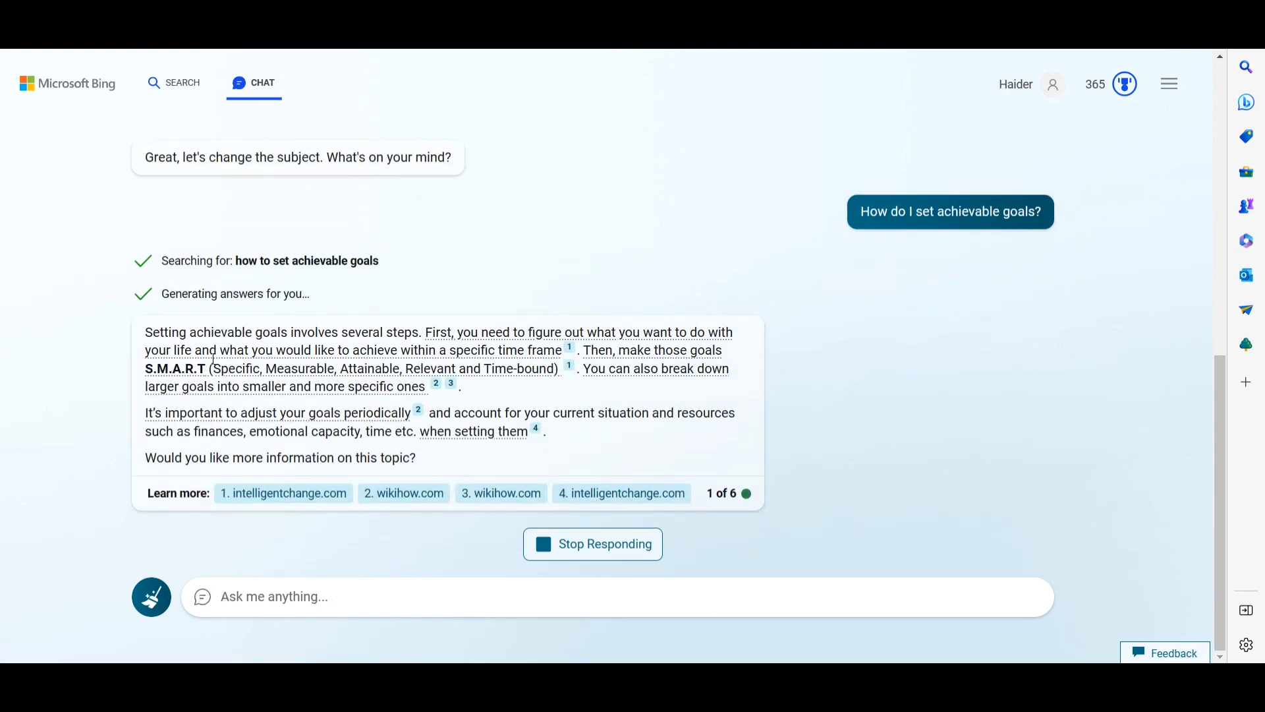
- Read the More Precise answer on setting achievable goals and compare it with the question asked
drag(117, 334, 547, 456)
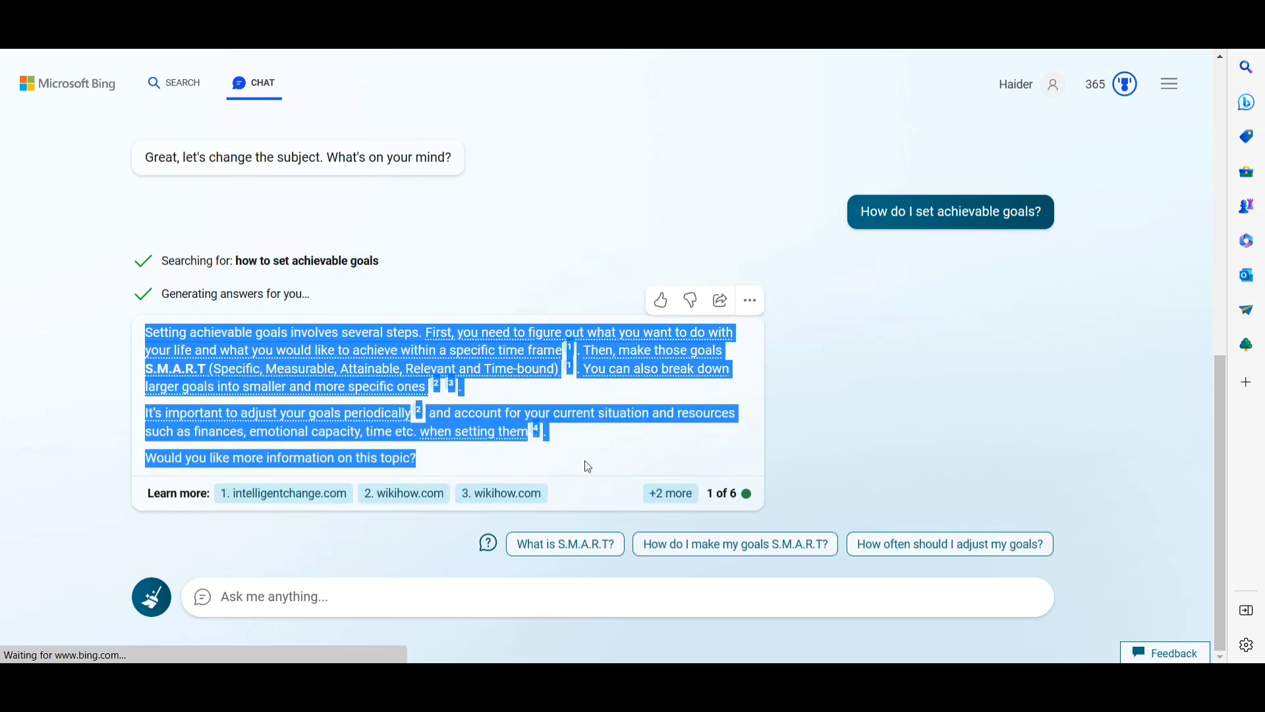
click(4, 414)
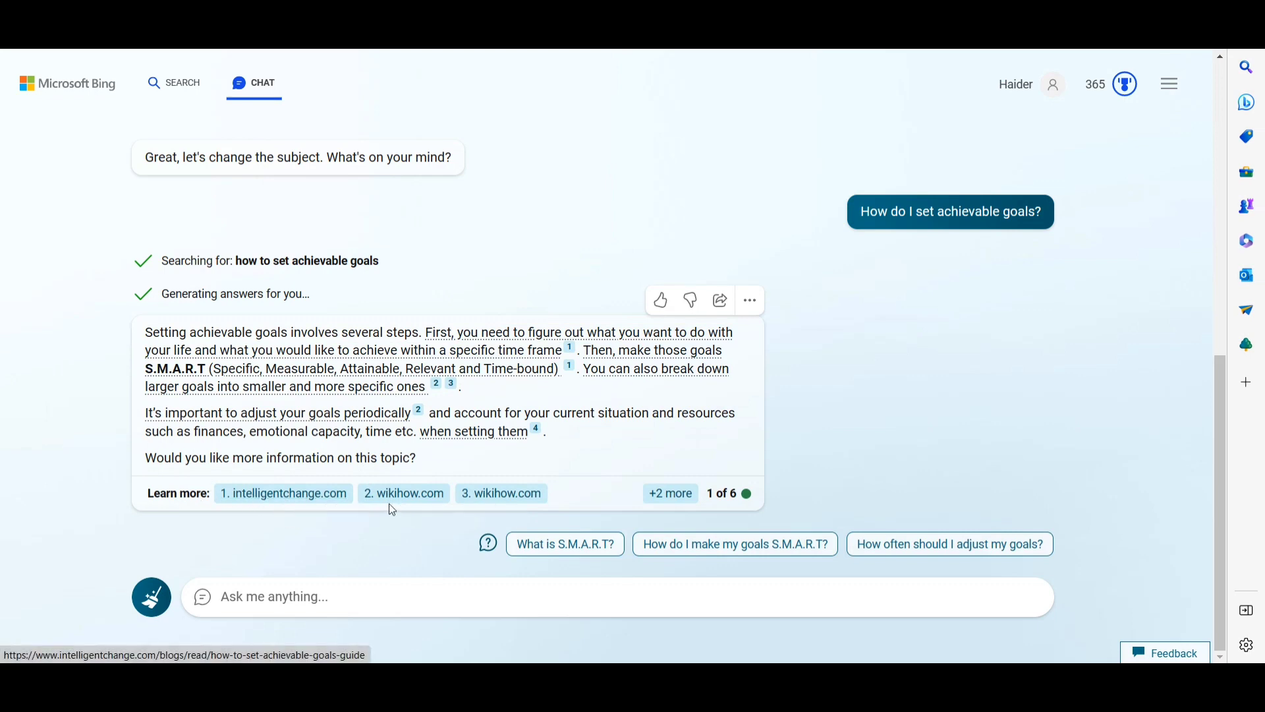
scroll(558, 387, up, 1)
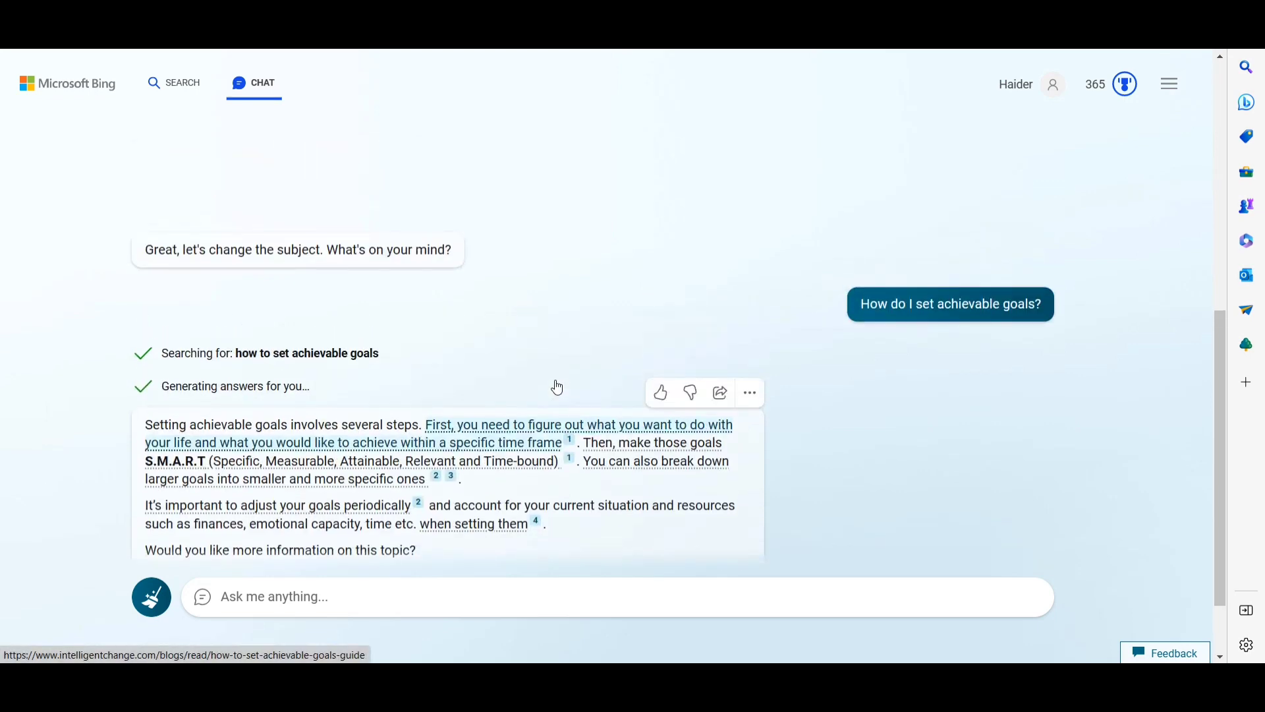
drag(825, 317, 1041, 300)
scroll(21, 373, down, 1)
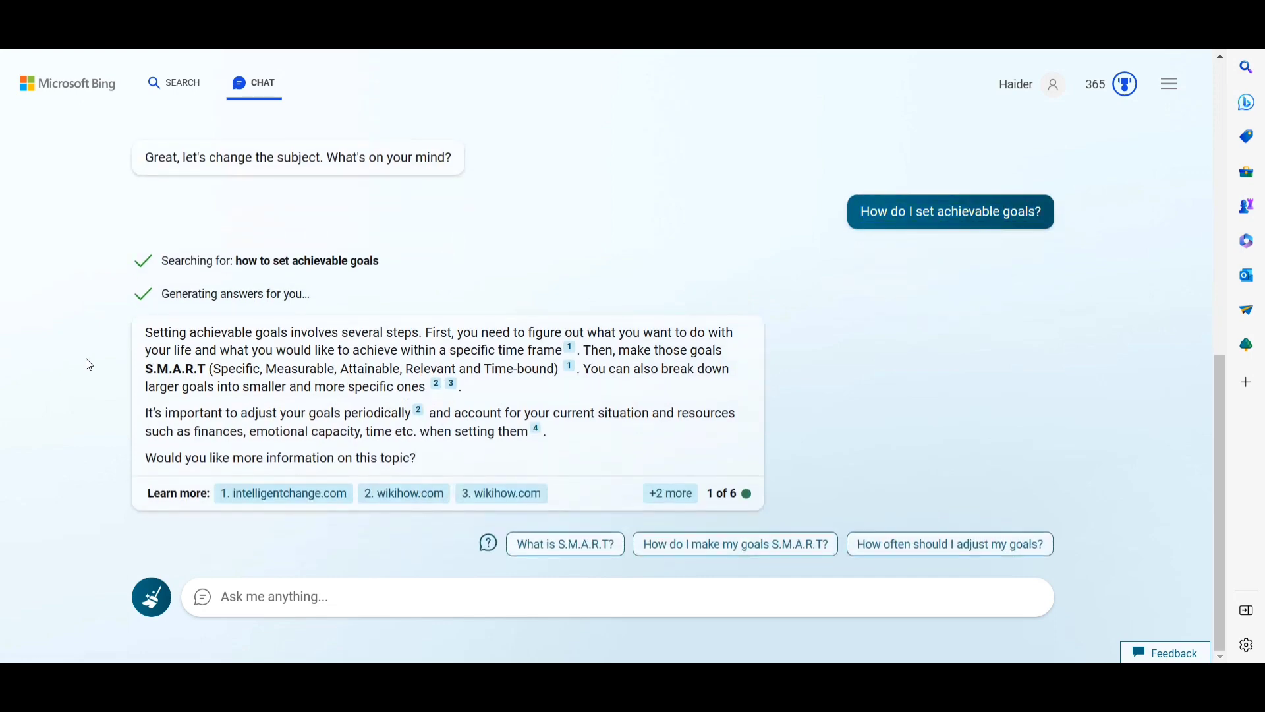
drag(132, 343, 514, 460)
click(51, 432)
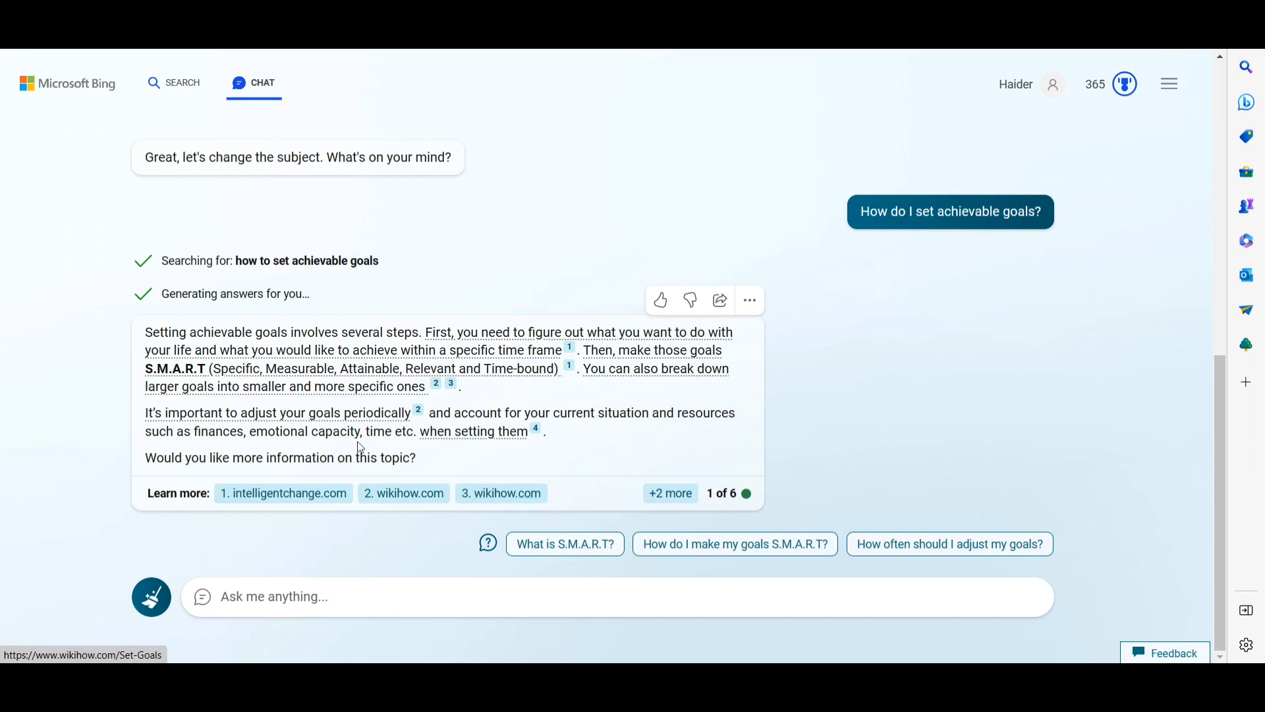
drag(856, 212, 1070, 215)
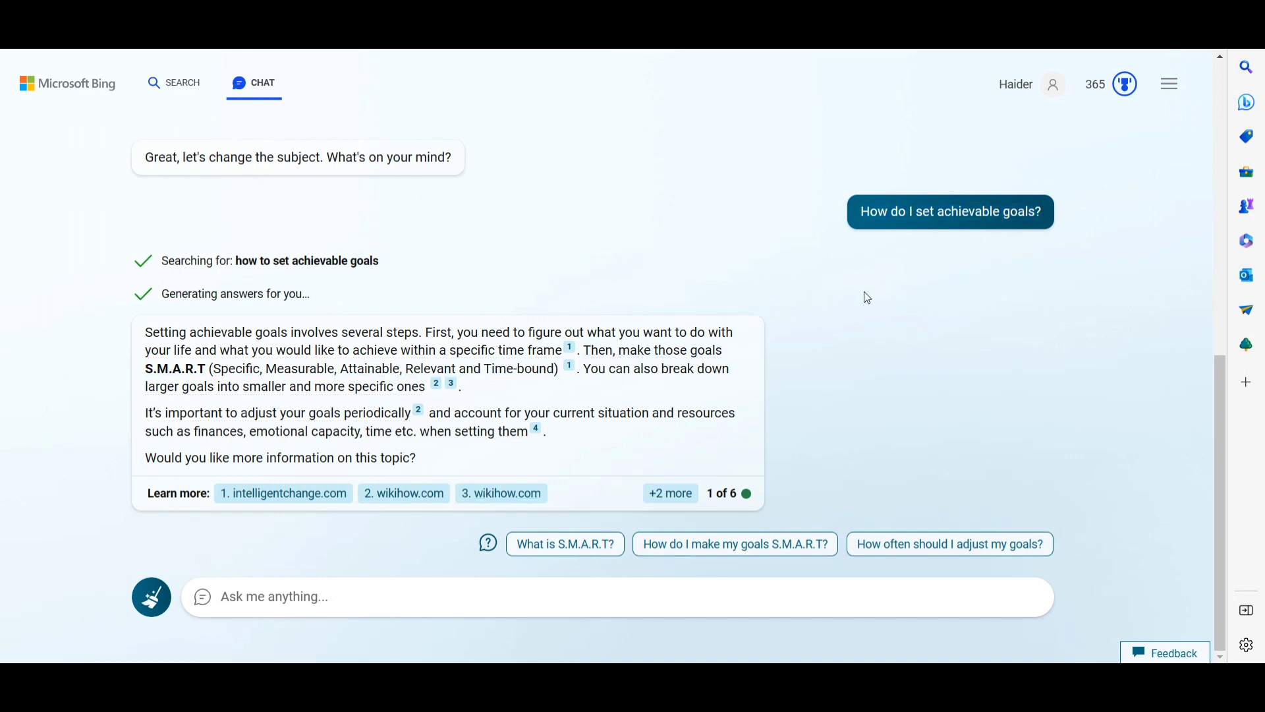
- Open the answer's intelligentchange.com and wikihow.com sources and check wikiHow's article title against the question
click(304, 490)
click(389, 14)
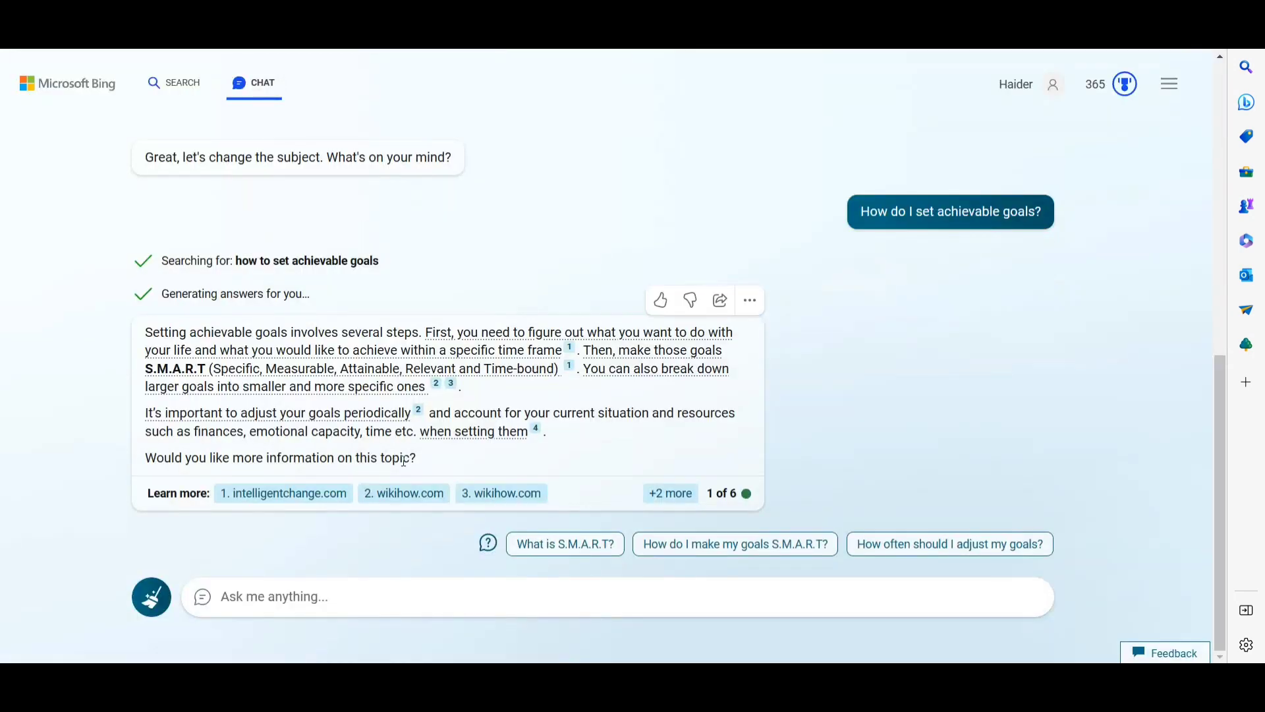
click(413, 490)
click(389, 15)
click(412, 495)
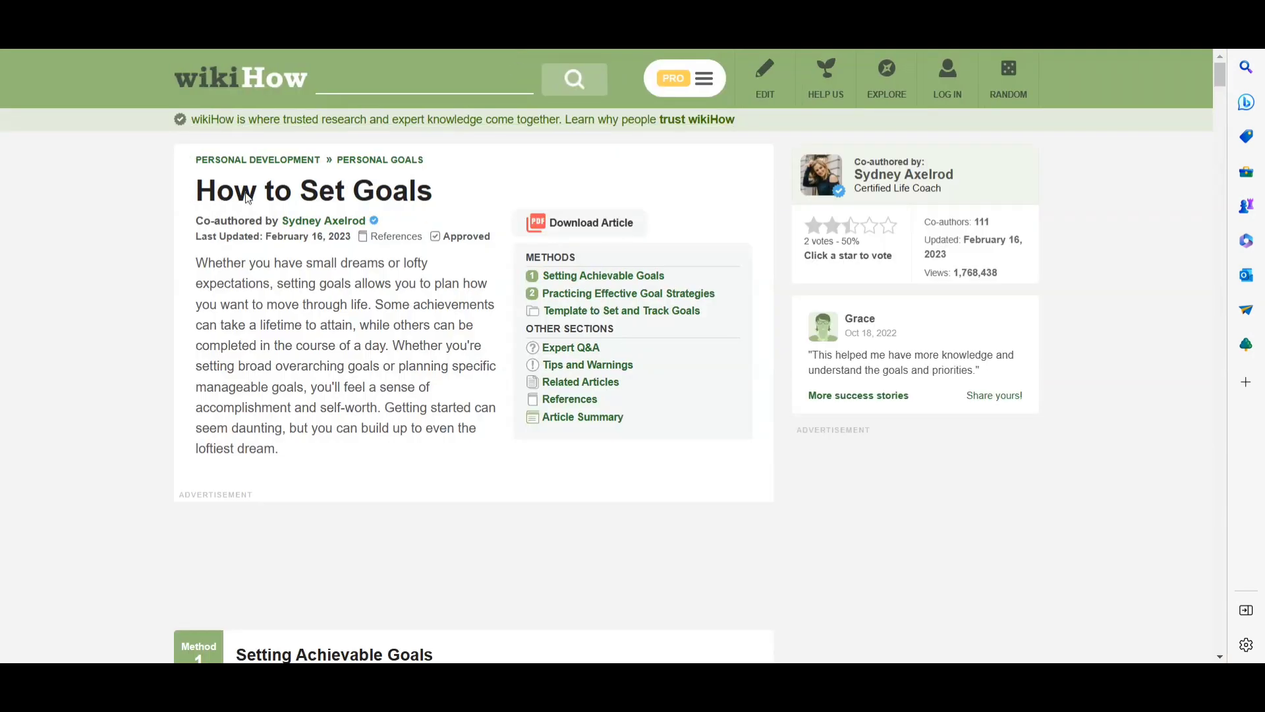
drag(191, 197, 432, 192)
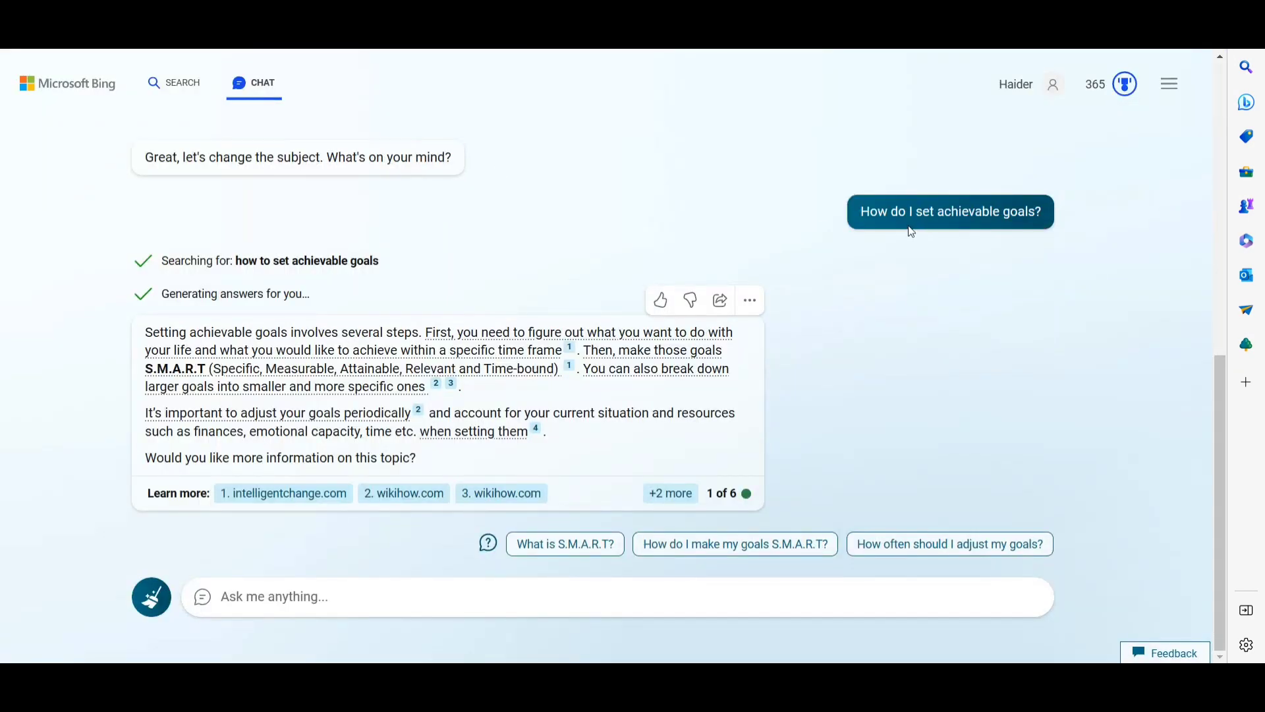
drag(912, 232, 1012, 212)
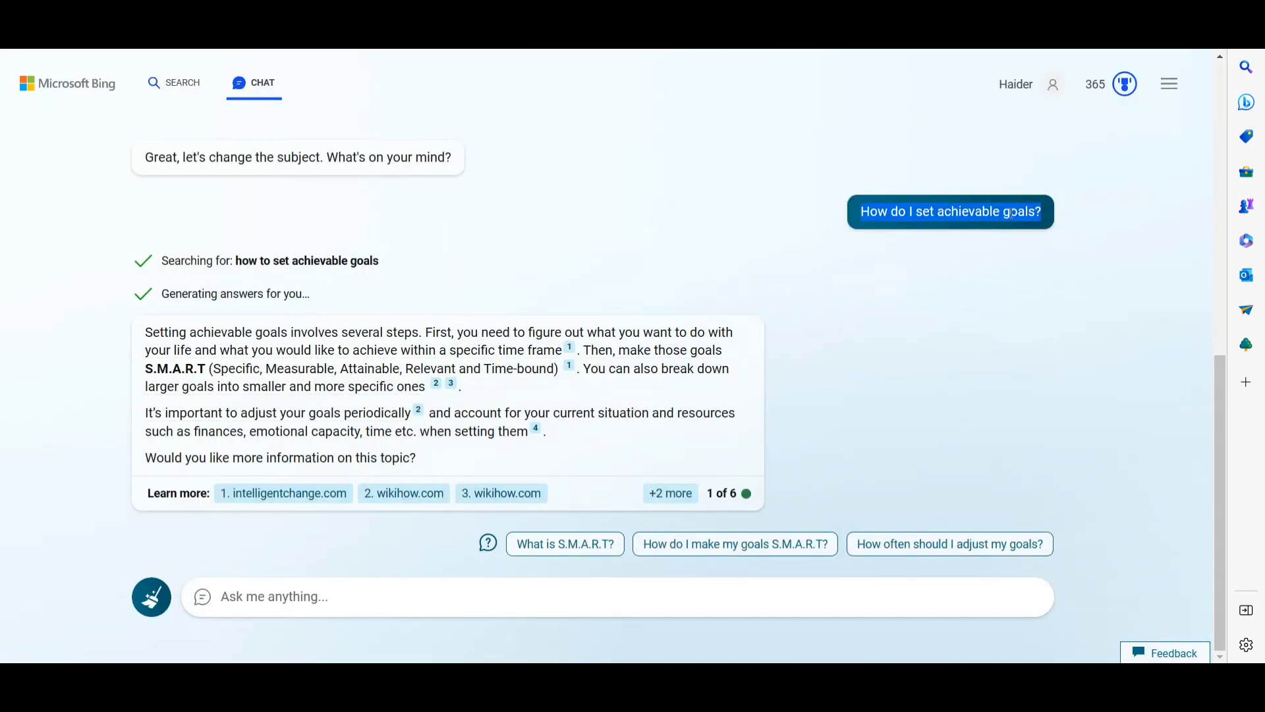
click(404, 493)
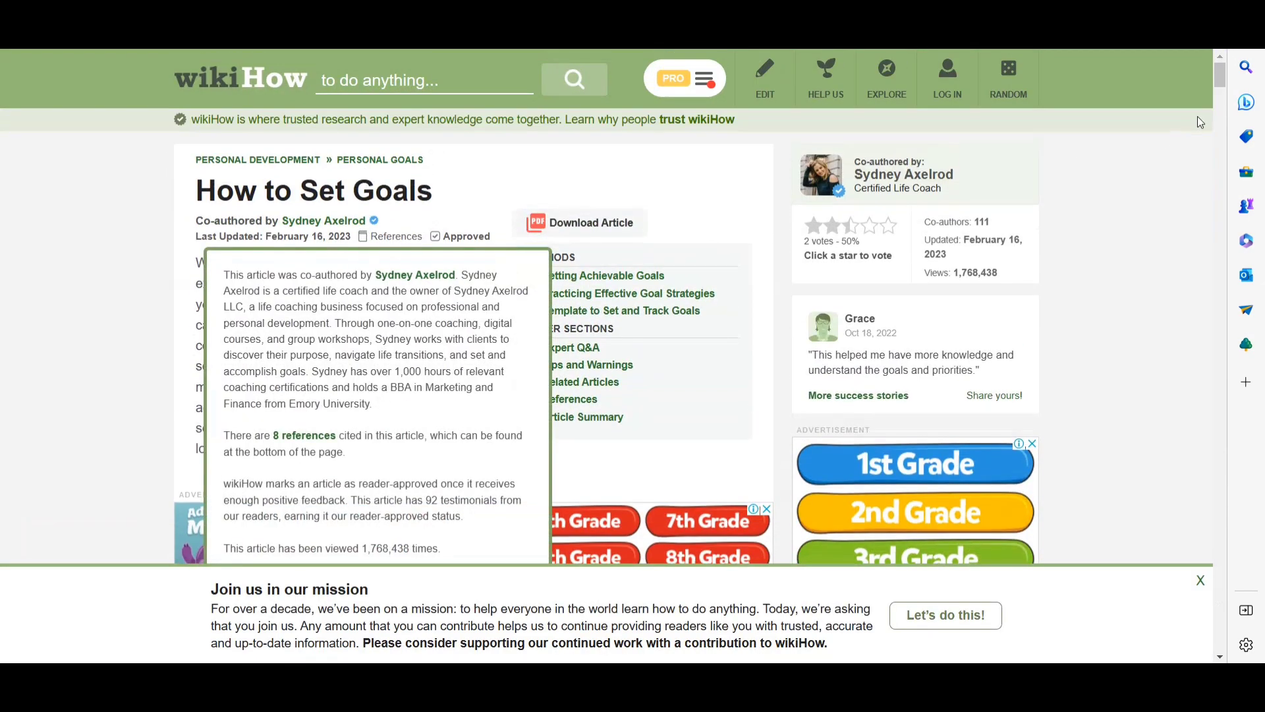
mouse_move(1219, 82)
mouse_down()
mouse_move(1209, 369)
mouse_move(1220, 280)
mouse_move(1222, 380)
mouse_move(1252, 502)
mouse_move(1221, 74)
mouse_up()
- Examine the Intelligent Change article on achievable goals, from its title through "Drop the Perfectionism" and "Wrapping It Up" to the footer
drag(119, 207, 376, 191)
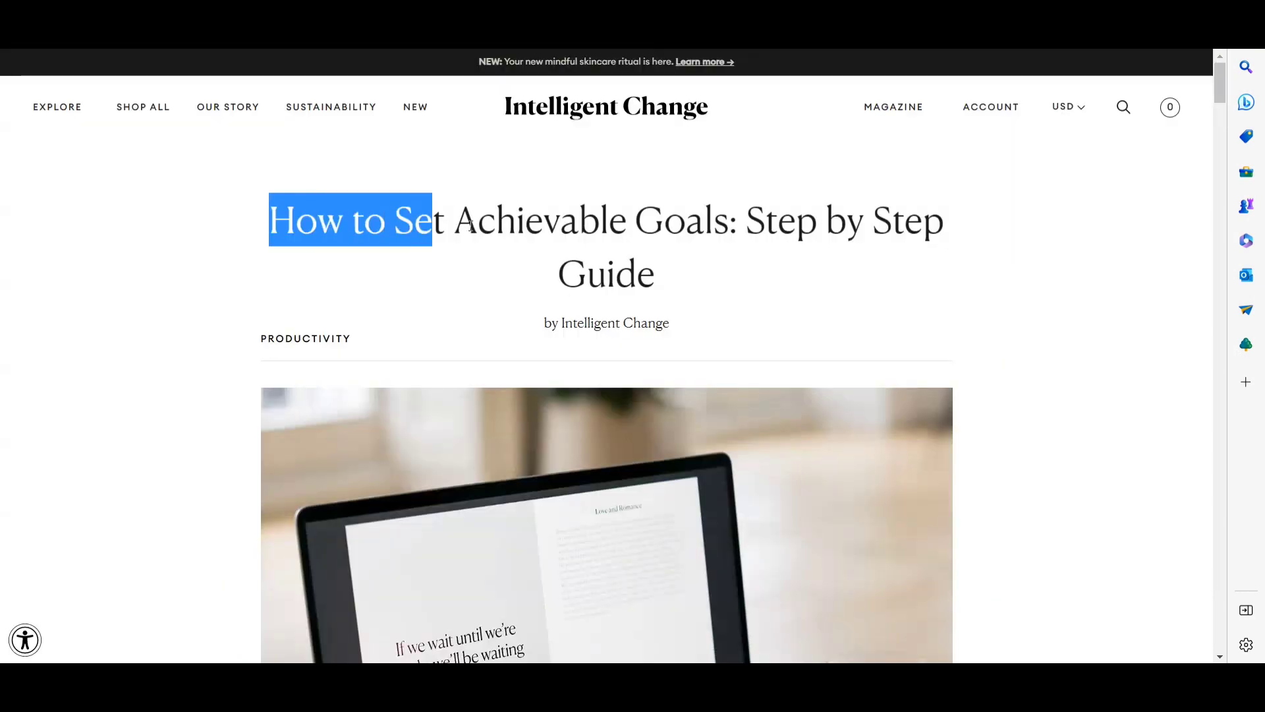
drag(470, 226, 893, 264)
click(1068, 224)
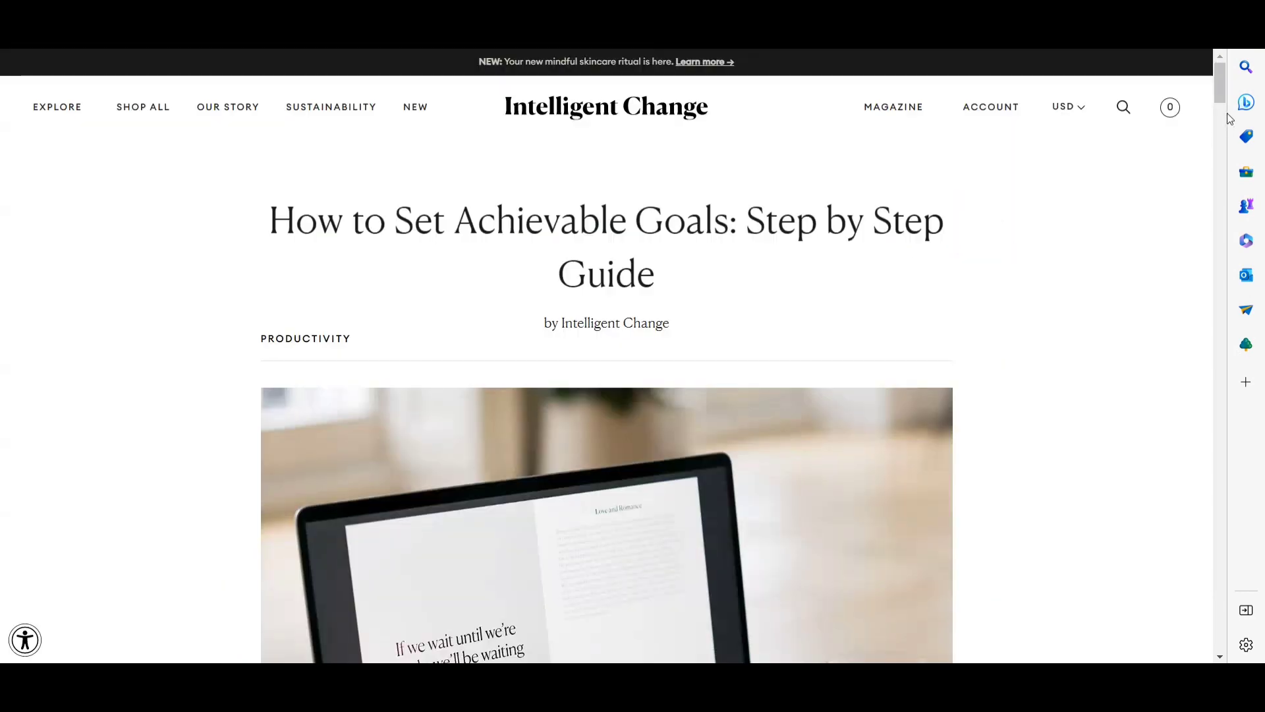
drag(1215, 91, 1255, 545)
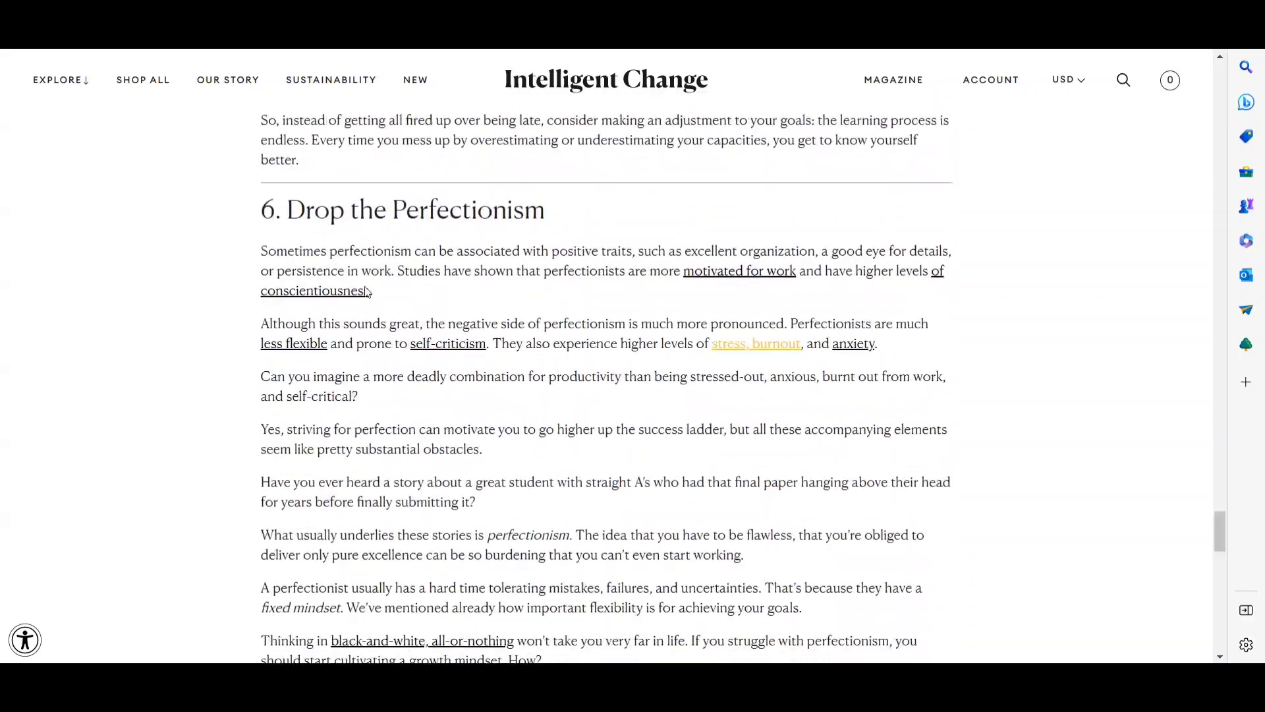
drag(254, 227, 631, 174)
click(669, 396)
scroll(669, 396, down, 7)
triple_click(286, 401)
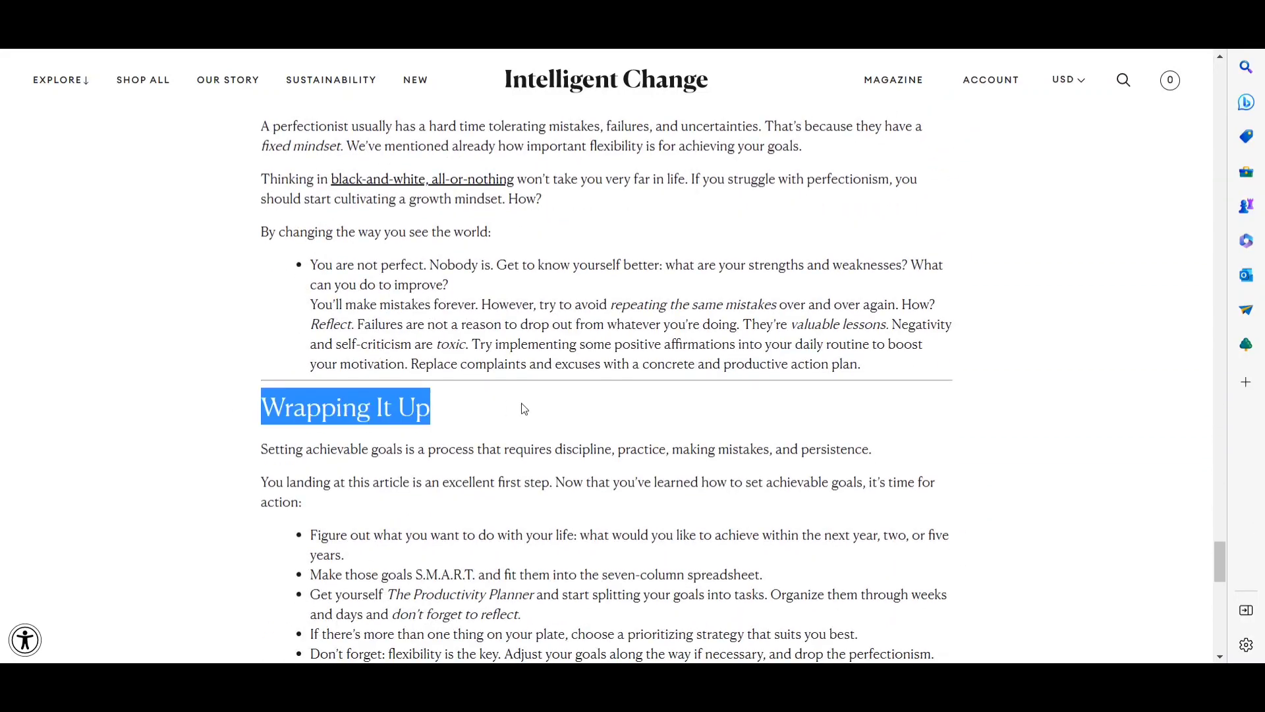
scroll(310, 429, down, 4)
scroll(554, 485, down, 5)
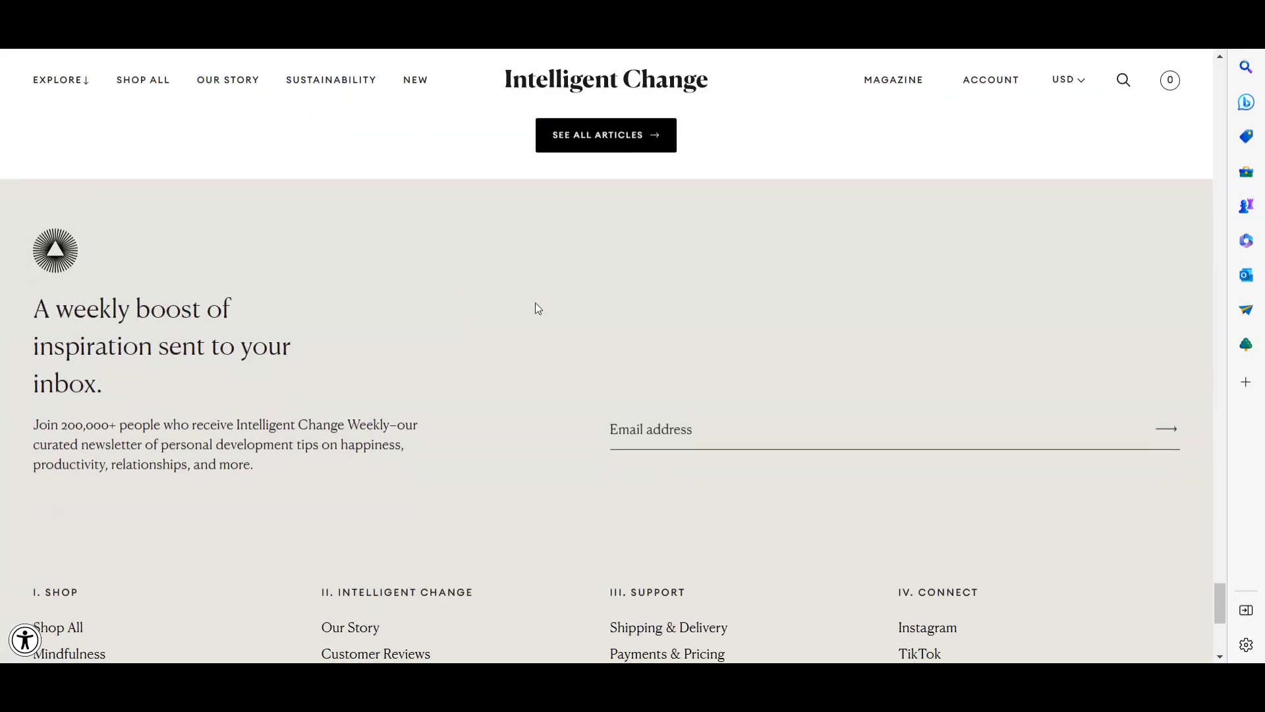
- Return to the Bing chat and review the achievable goals answer, its source links and the start of the conversation
click(132, 13)
drag(149, 325, 8, 446)
click(512, 393)
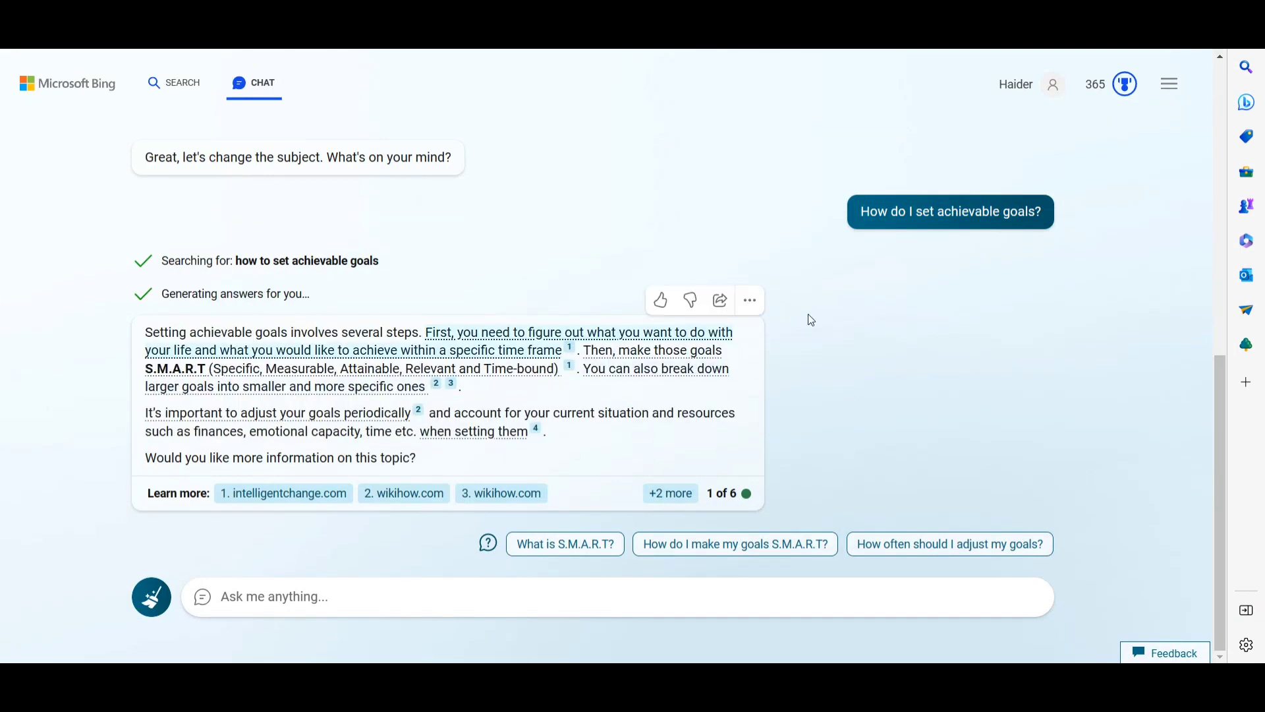
drag(138, 347, 125, 517)
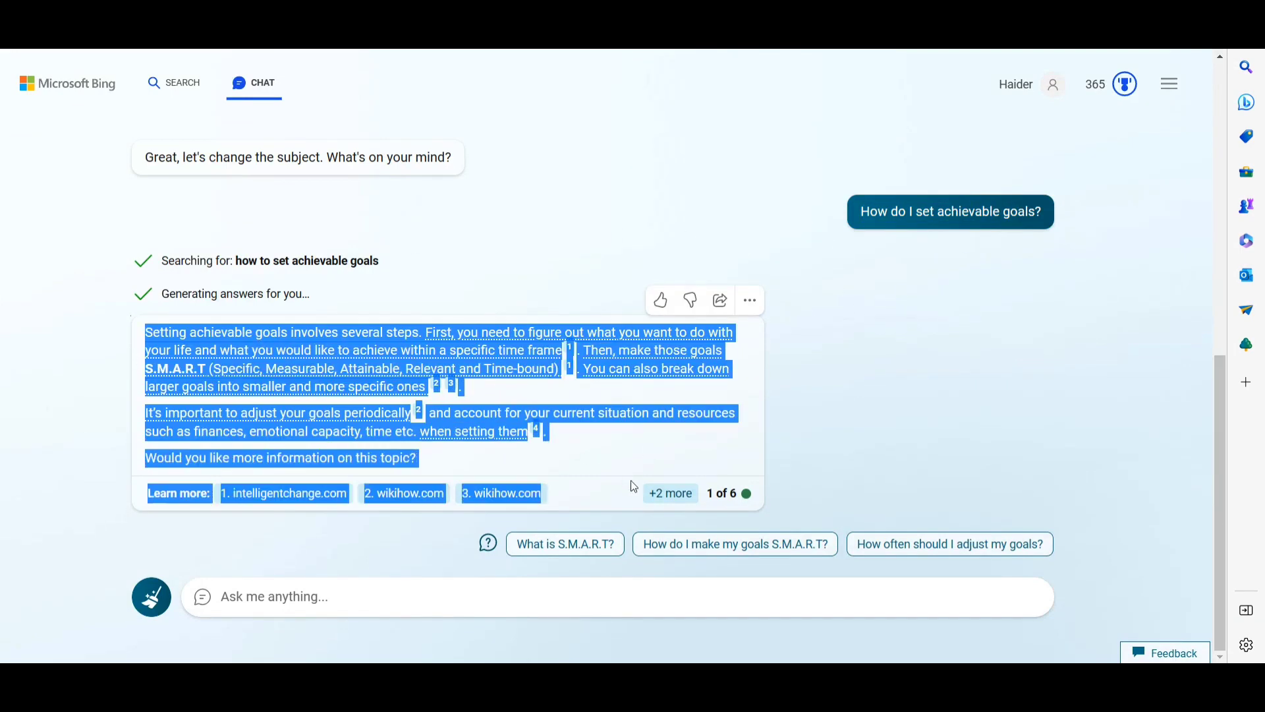
click(113, 528)
click(271, 603)
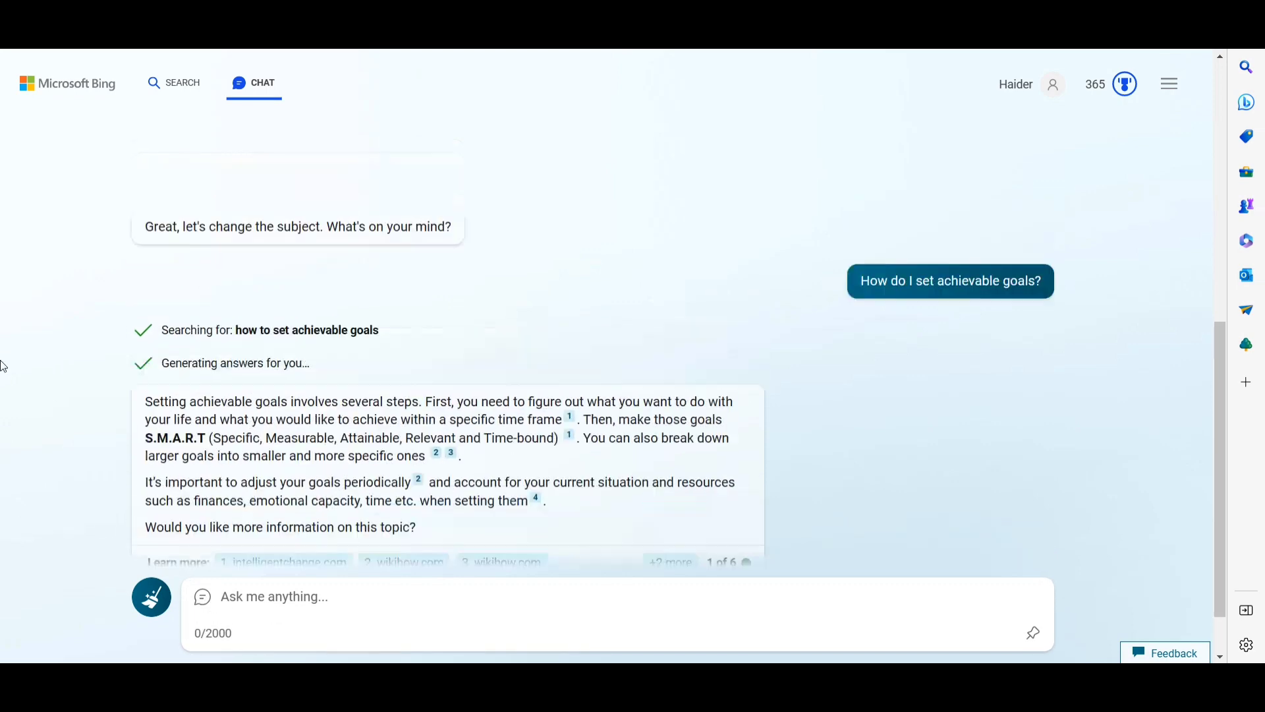
drag(82, 301, 565, 415)
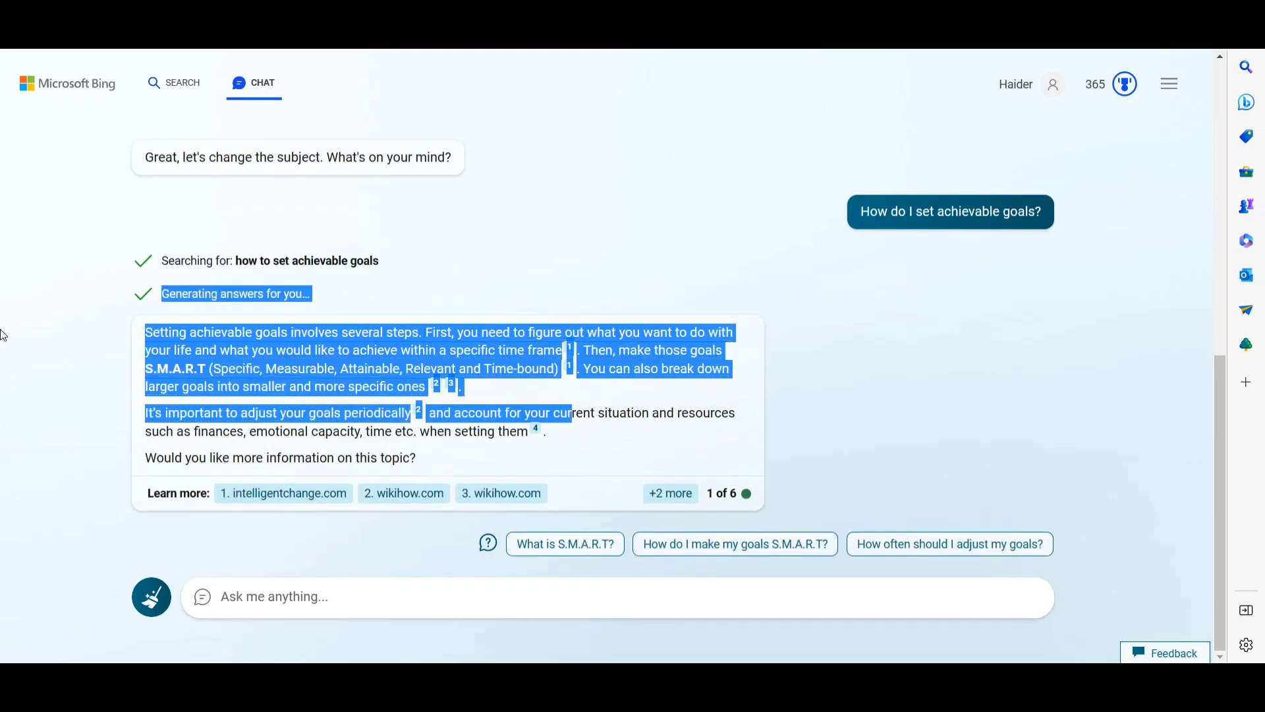
scroll(869, 441, up, 10)
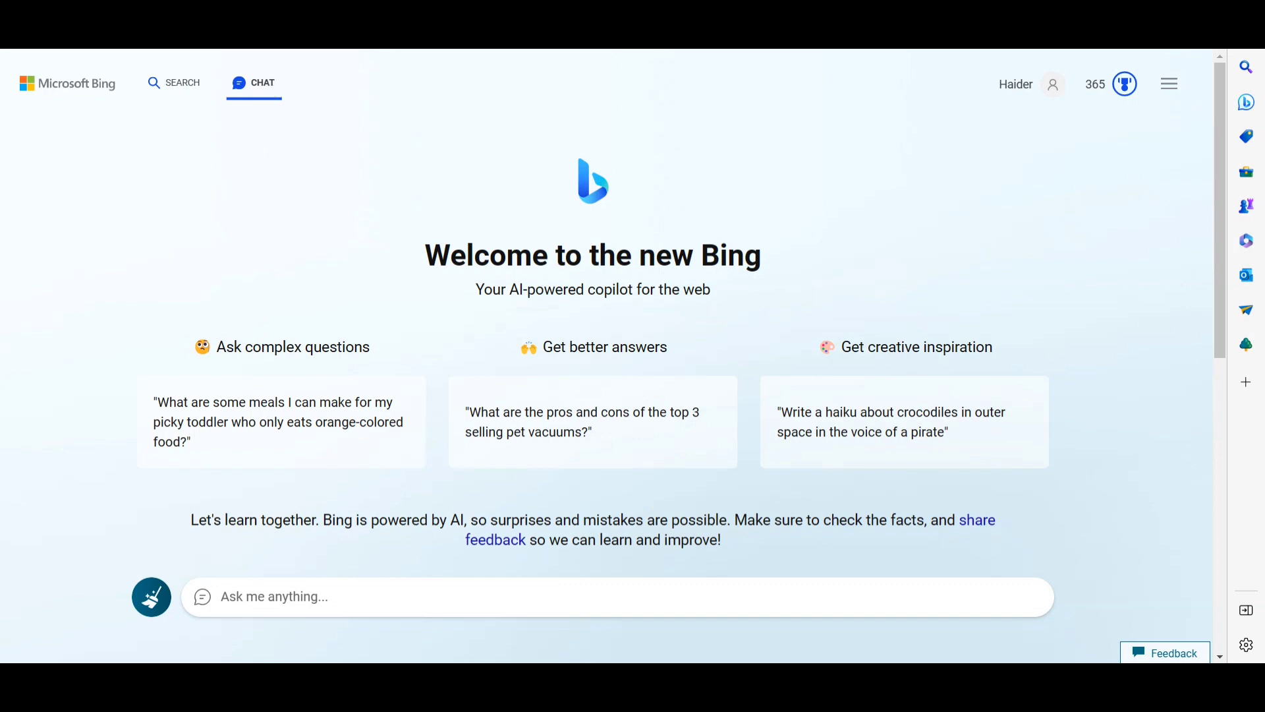
- Go to the bing.com home page
key(ctrl+l)
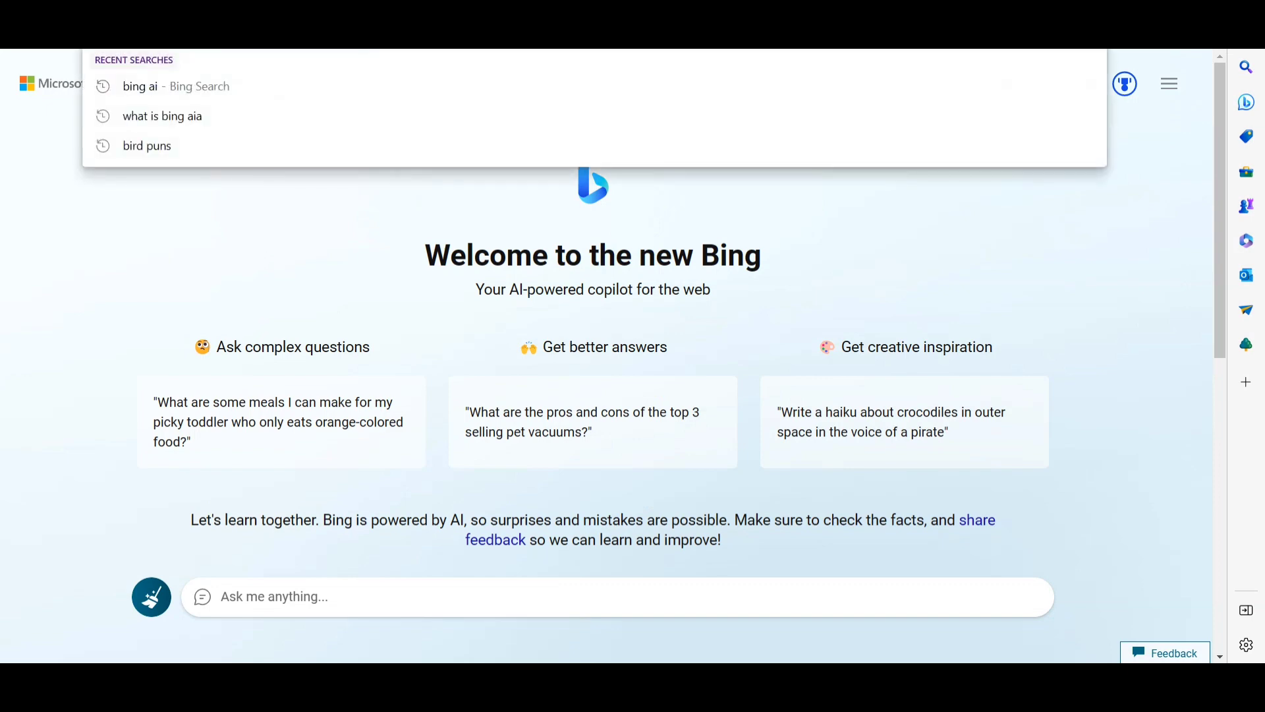
text(v)
key(BackSpace)
text(bing.)
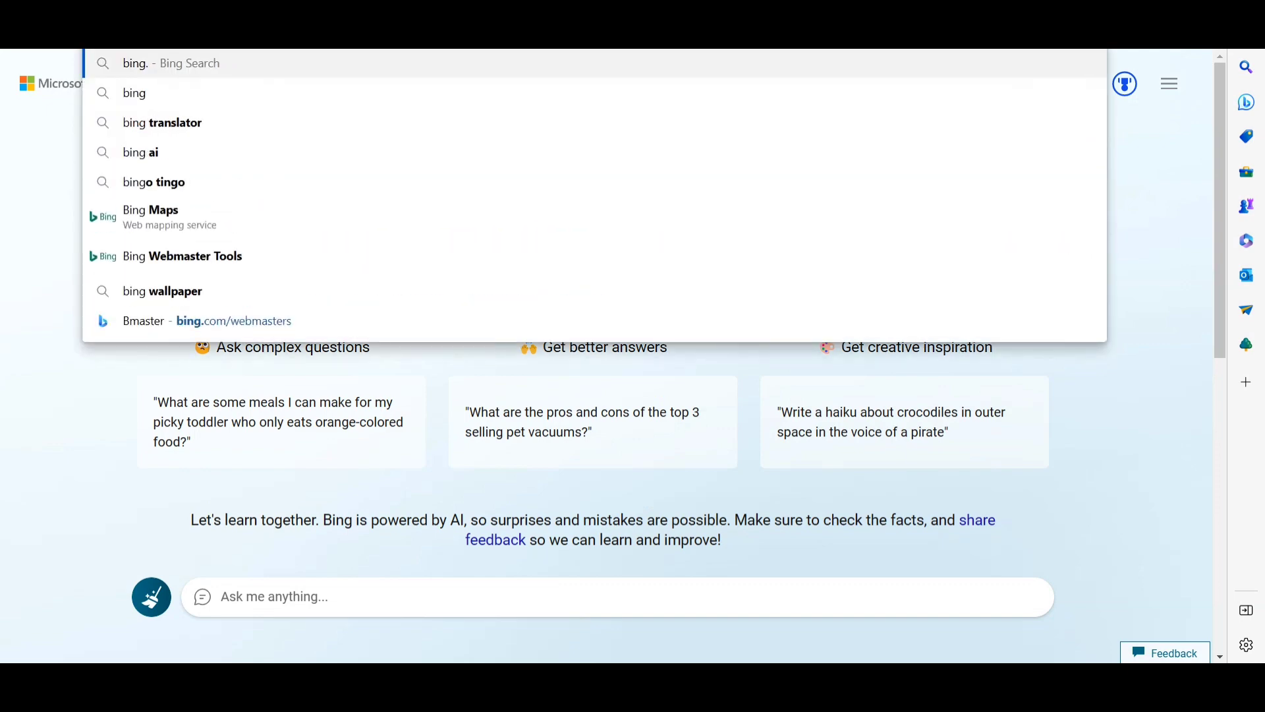
text(co)
key(Return)
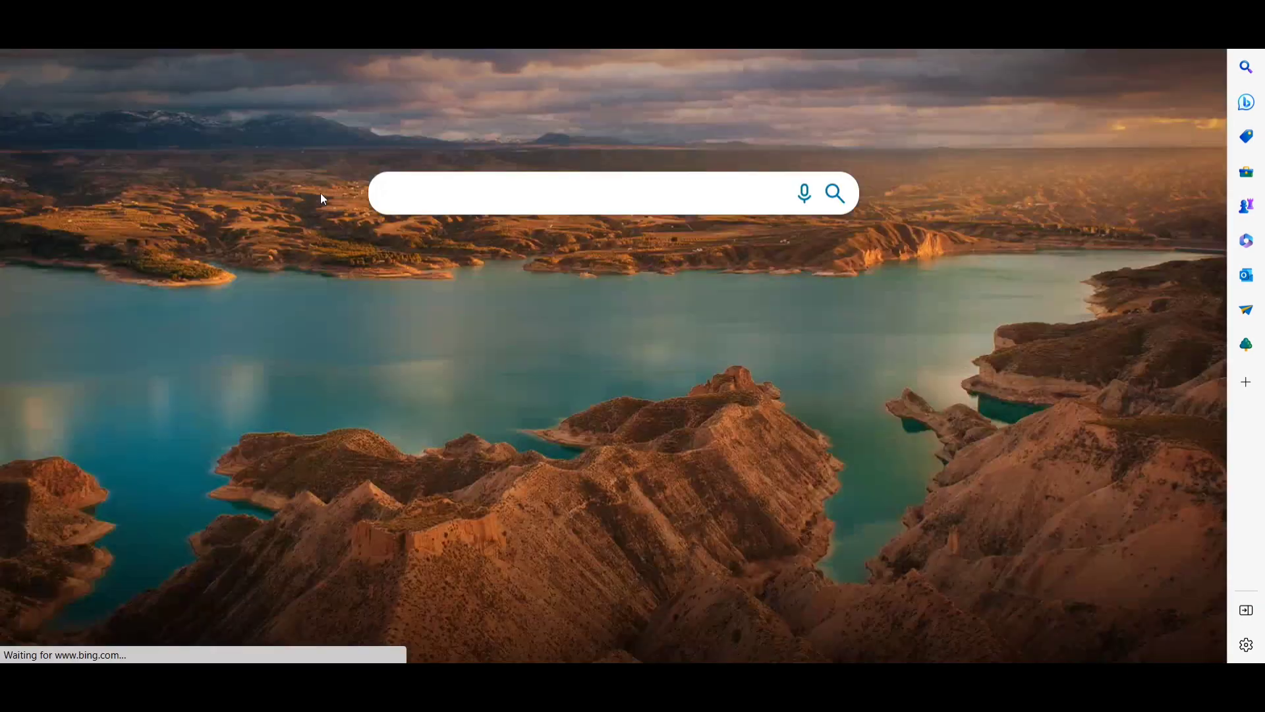
- Search Bing for "bing" and switch from the web results to Chat
text(bi)
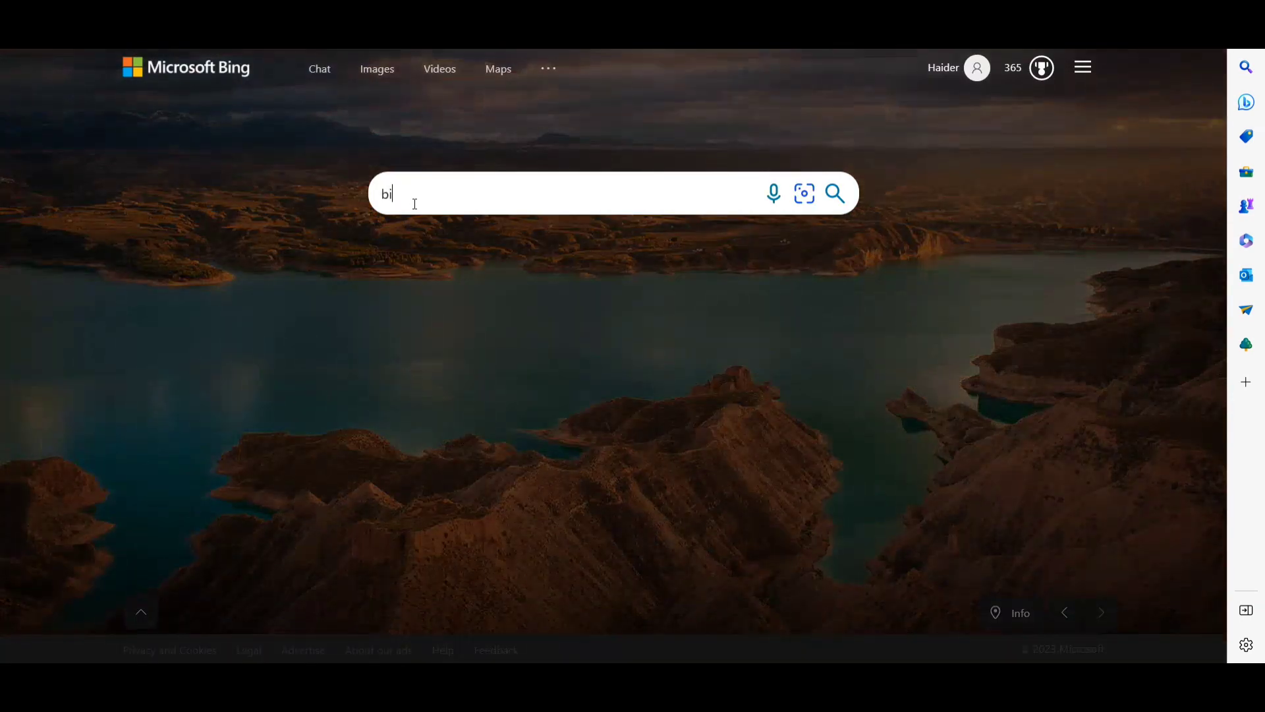
text(ng)
key(Return)
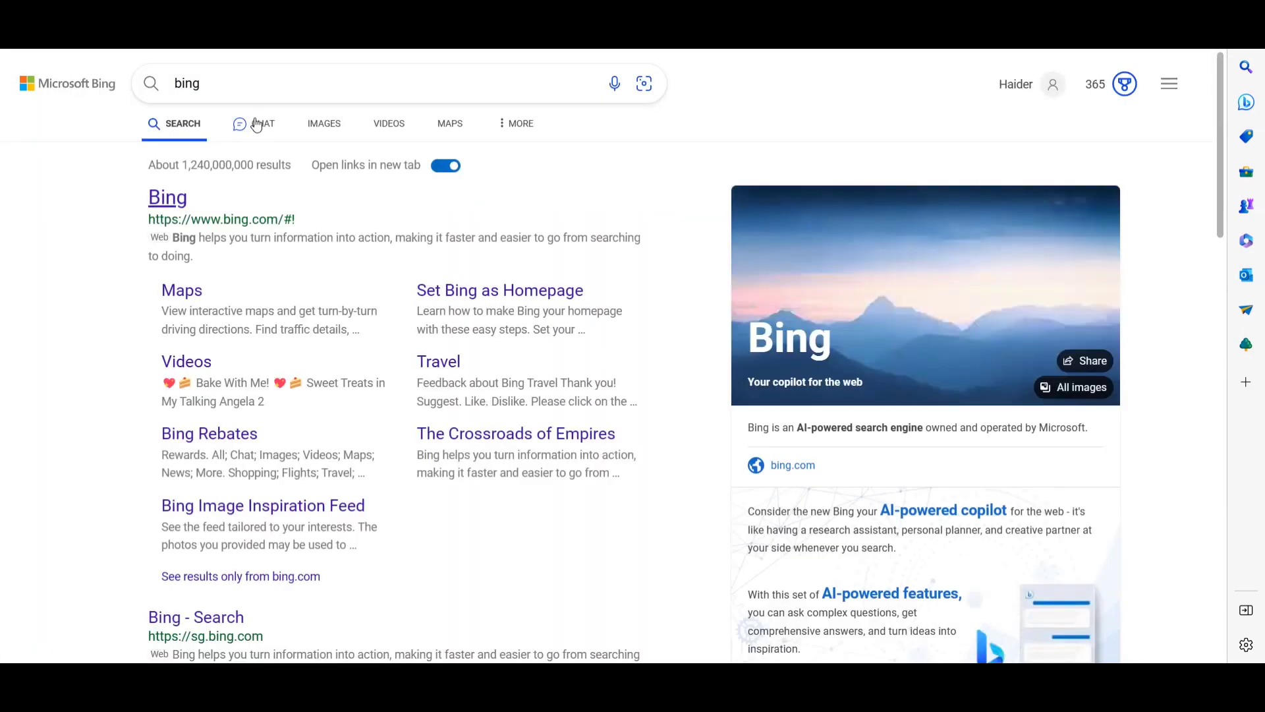
click(254, 124)
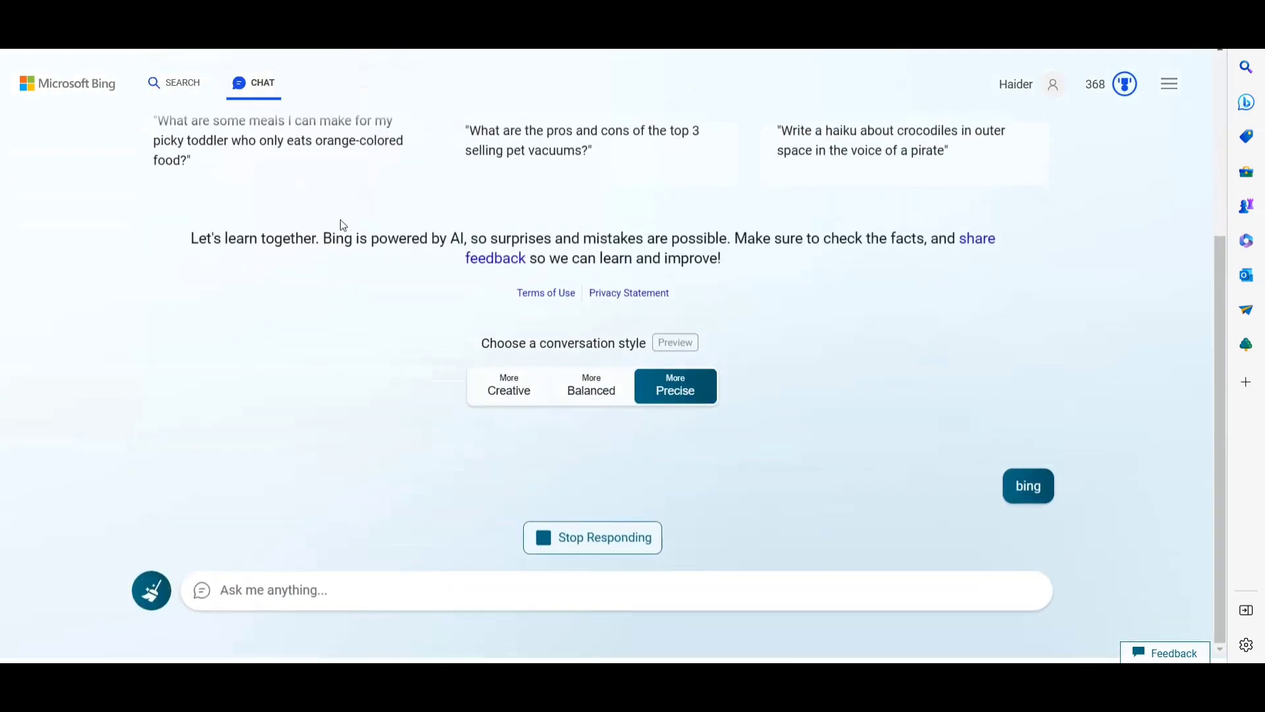